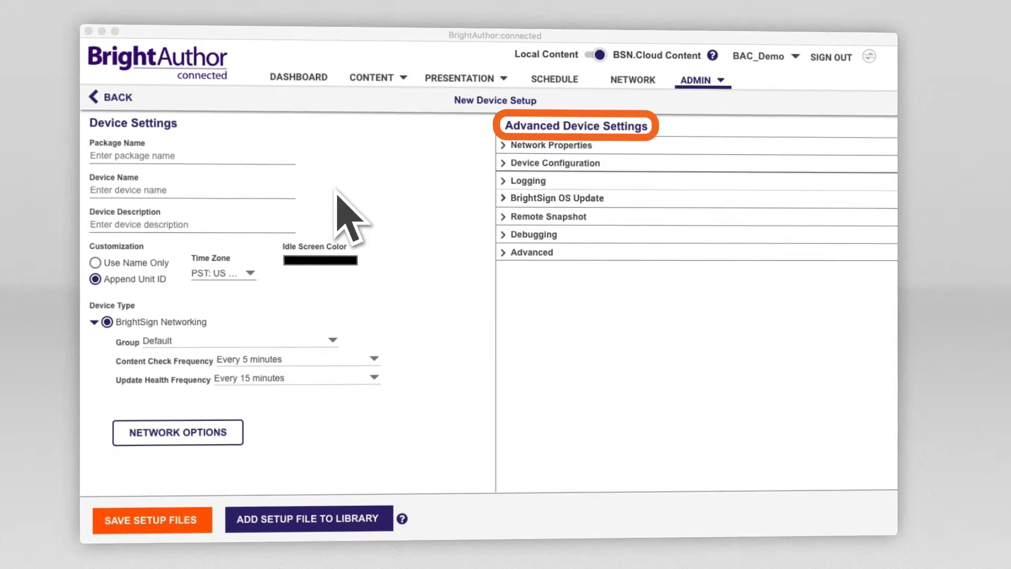
# Name the package 'Advanced Player Setup' and the device 'Advanced Player', and add a description
pyautogui.click(186, 151)
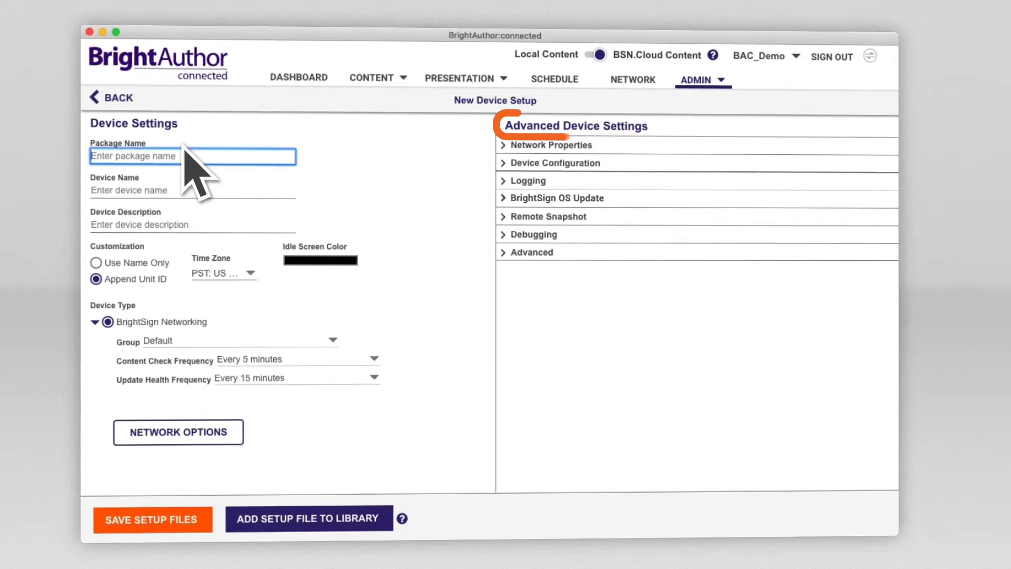
pyautogui.write('Advanced Player Setup')
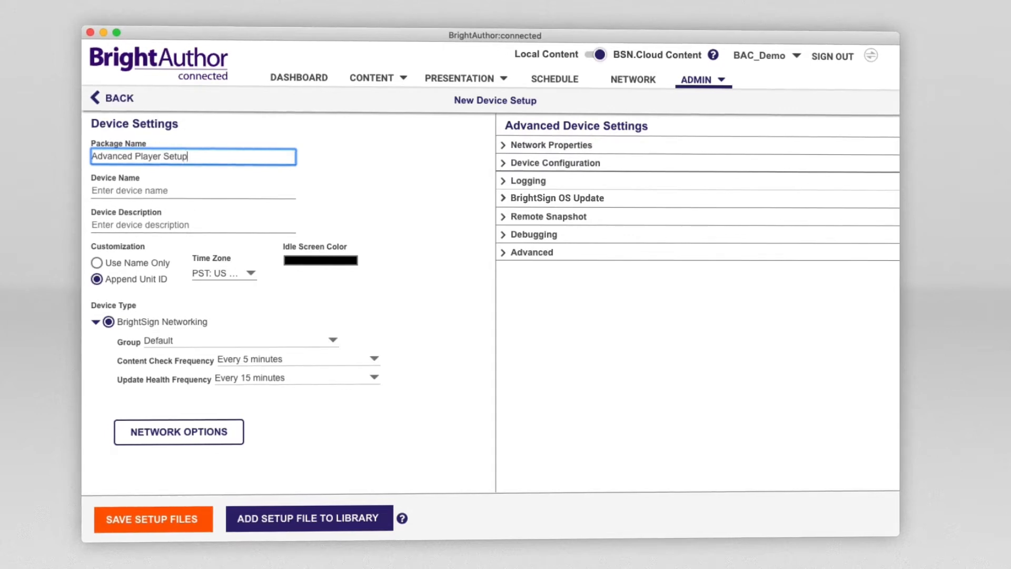
pyautogui.press('Tab')
pyautogui.write('A')
pyautogui.press('Tab')
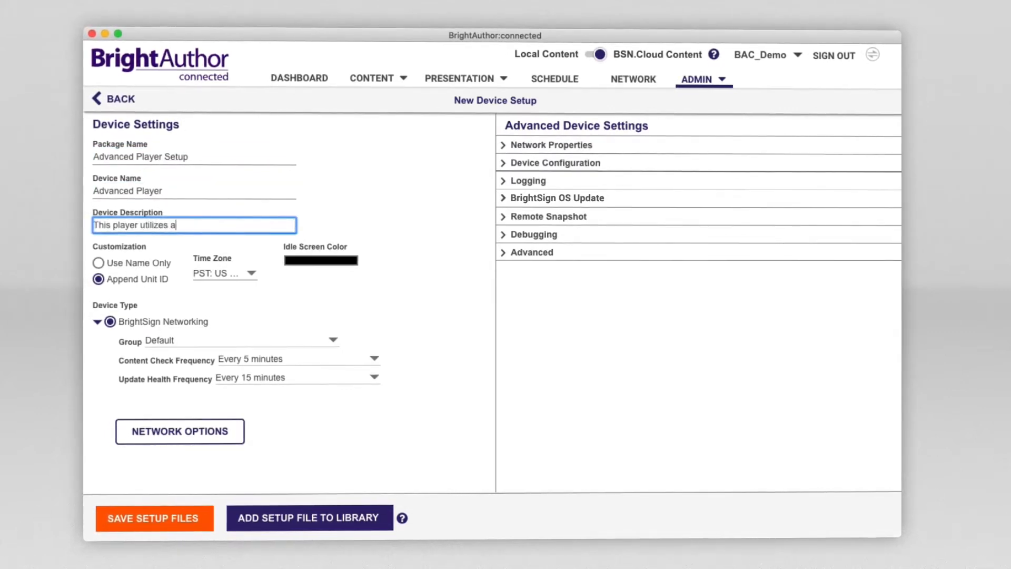
pyautogui.write('res')
# Identify the device by name only and make the idle screen color purple
pyautogui.click(99, 263)
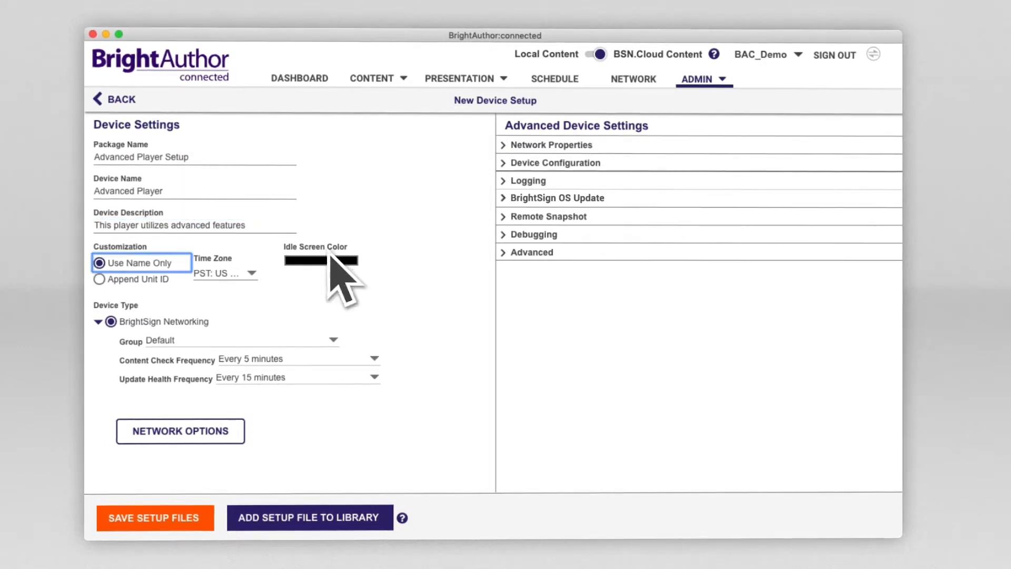
pyautogui.click(329, 260)
pyautogui.click(546, 159)
pyautogui.click(528, 213)
pyautogui.click(545, 283)
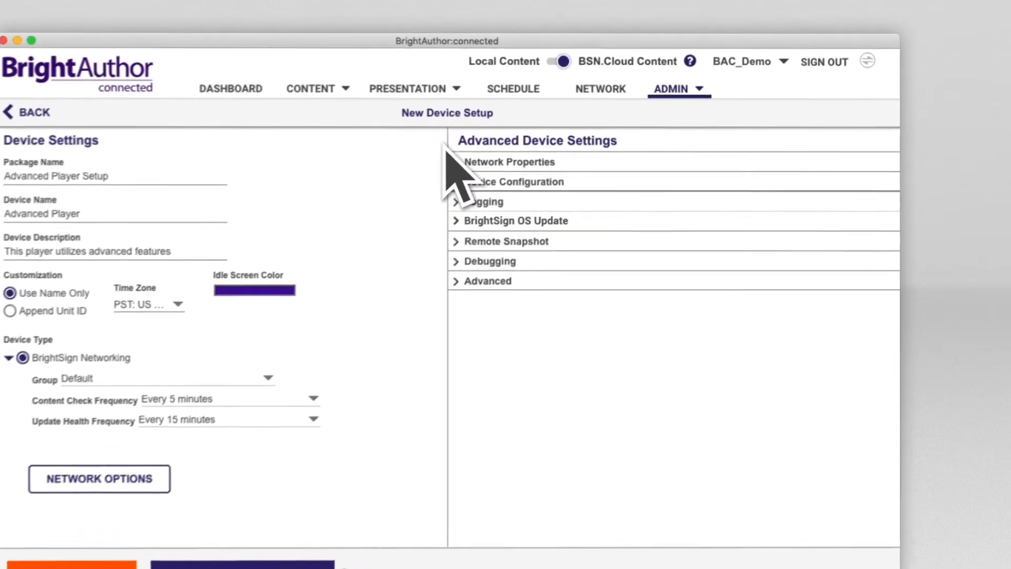
# Enable wireless on the 'BrightSign Devices' network and enter its security key
pyautogui.click(450, 160)
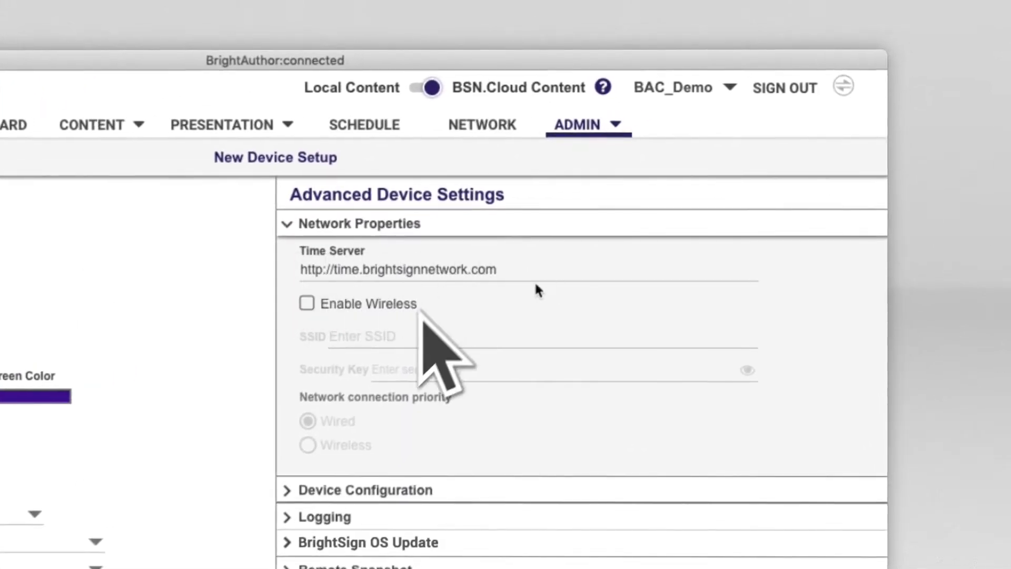
pyautogui.click(303, 299)
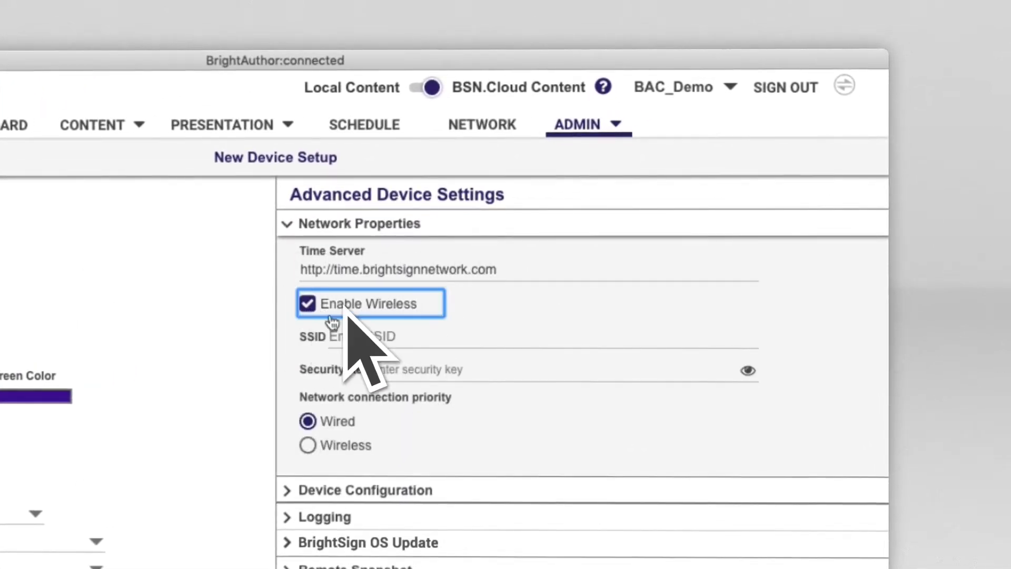
pyautogui.click(331, 331)
pyautogui.write('Bri')
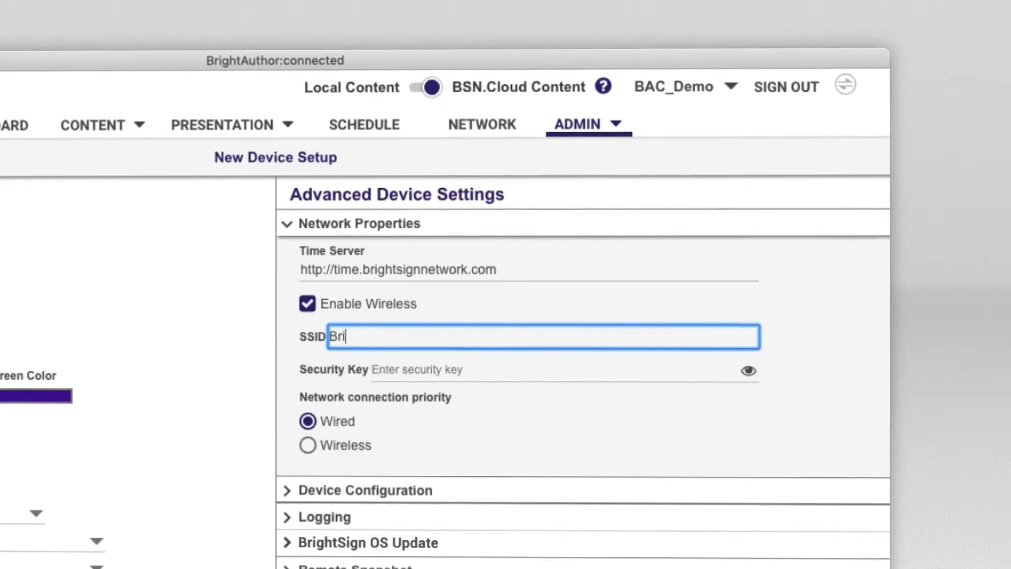
pyautogui.write('ghtSign Devices')
pyautogui.press('Tab')
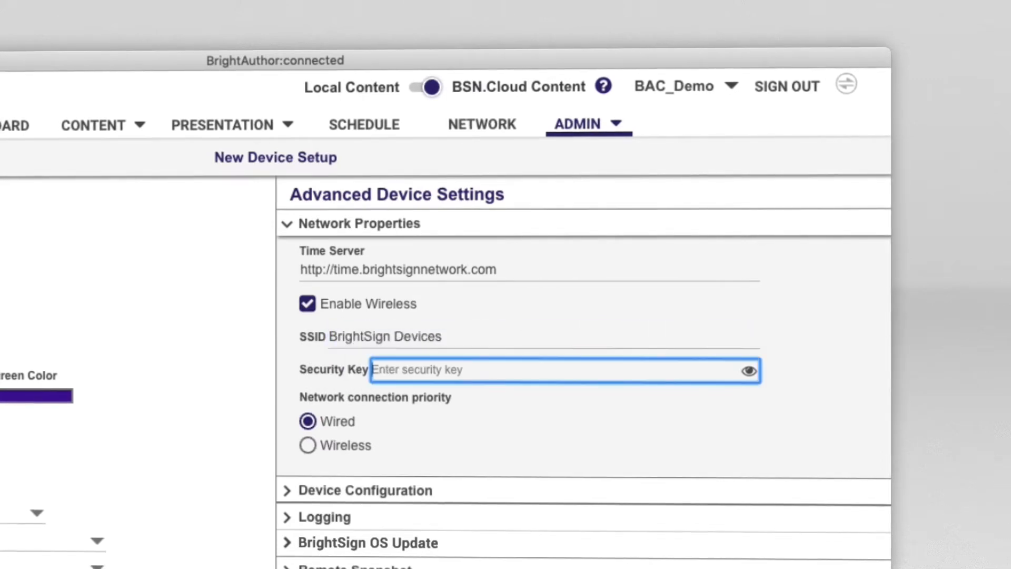
pyautogui.write('p')
pyautogui.press('Tab')
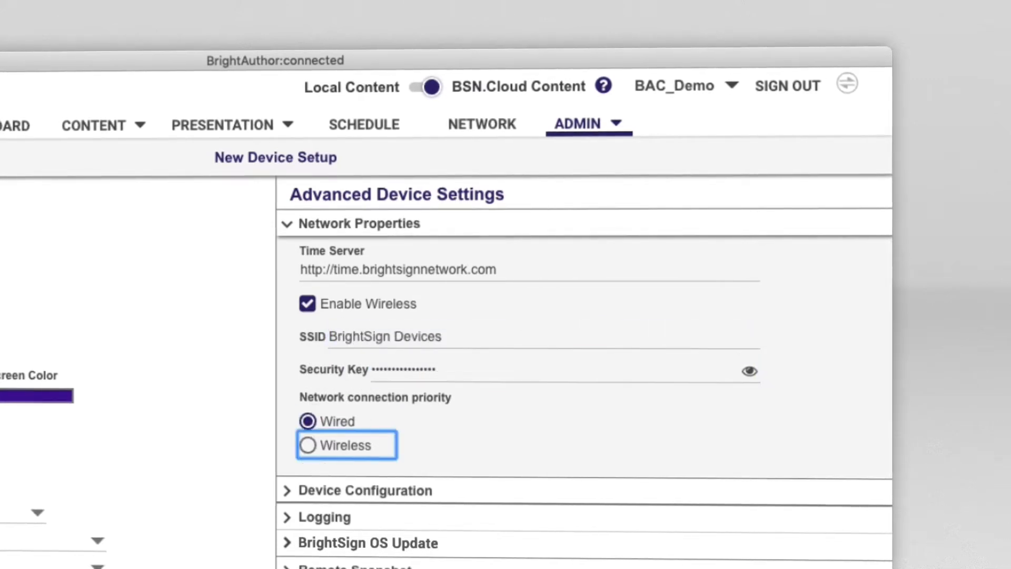
# Expand Device Configuration and toggle the local diagnostic web server setting
pyautogui.click(289, 490)
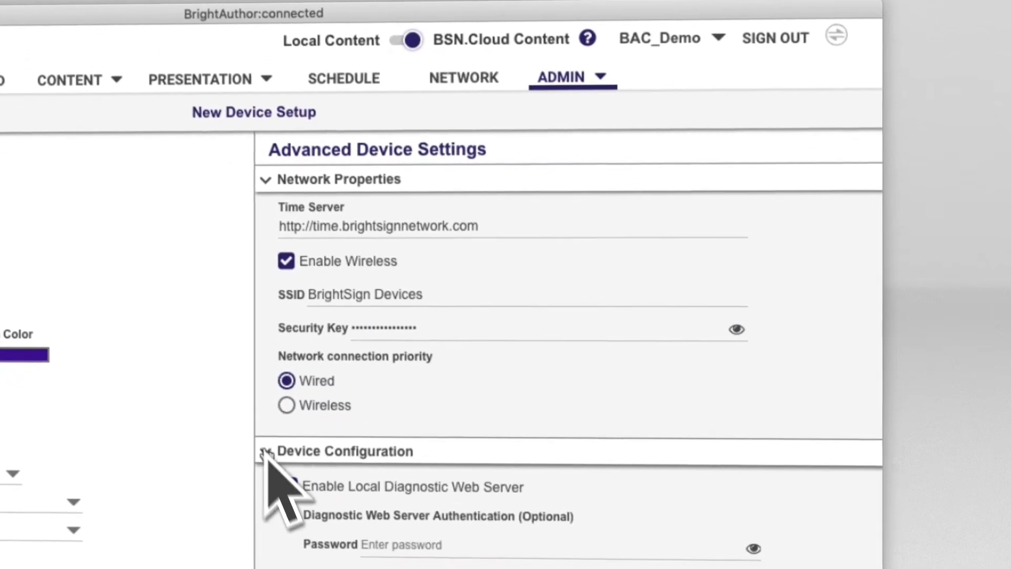
pyautogui.scroll(-4, 278, 487)
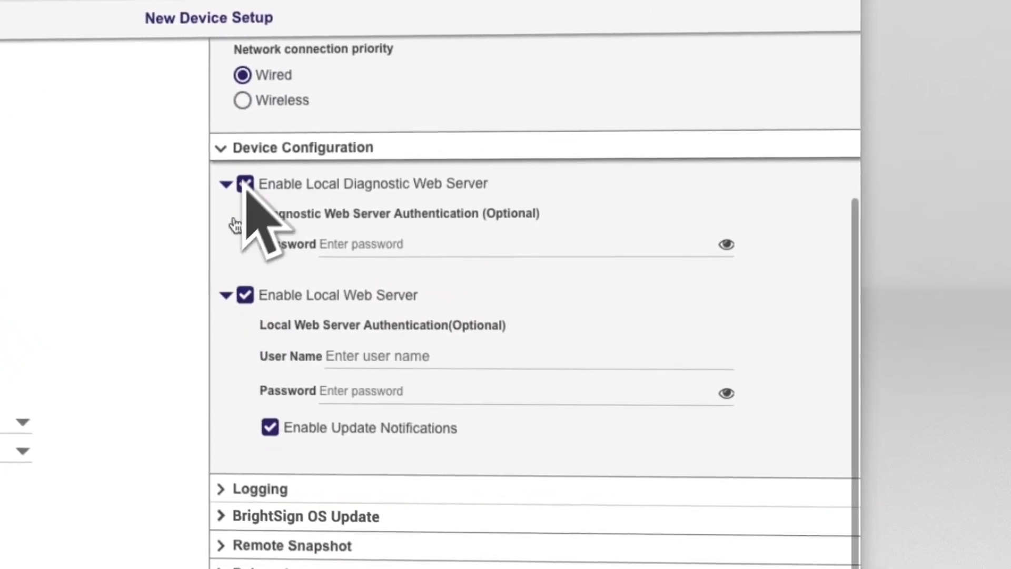
pyautogui.click(247, 178)
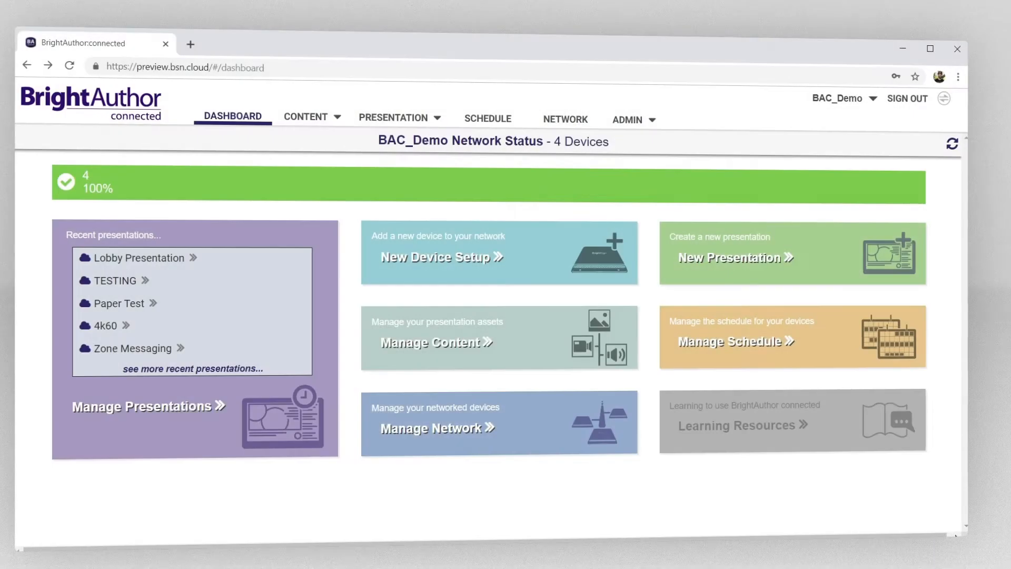
# Open a networked player's remote diagnostic web server and view its Control and Video pages
pyautogui.click(586, 117)
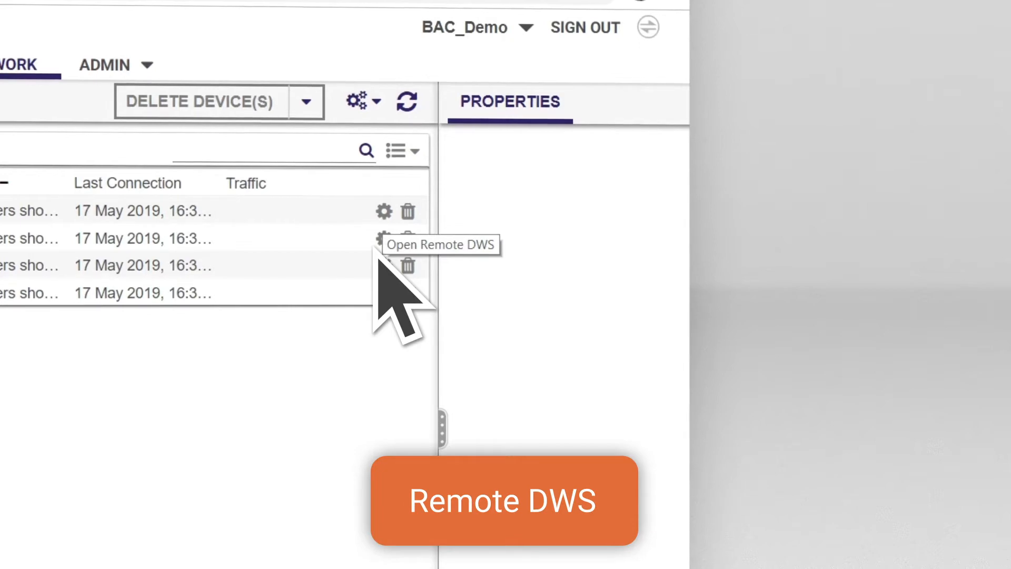
pyautogui.click(377, 246)
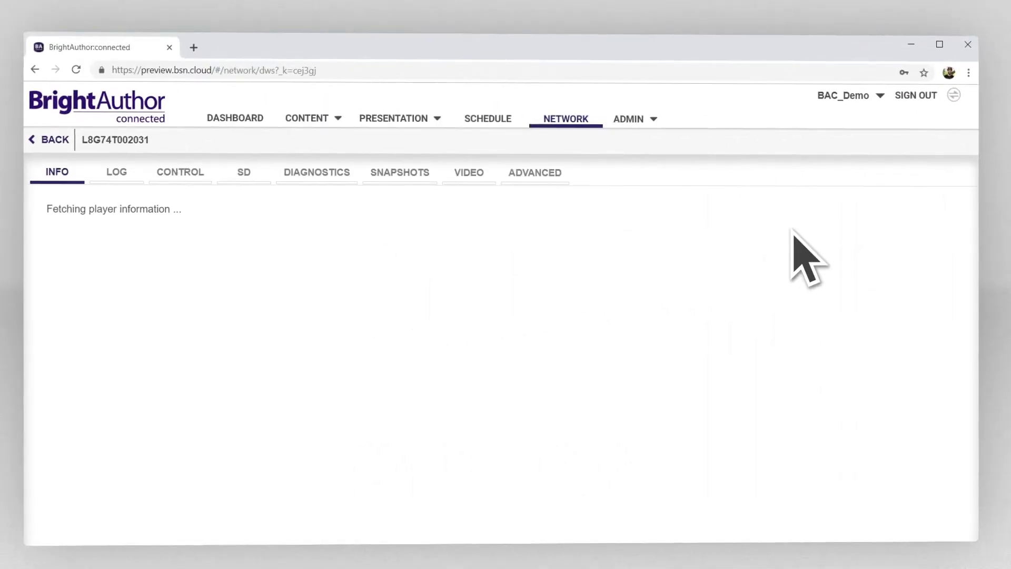
pyautogui.click(204, 169)
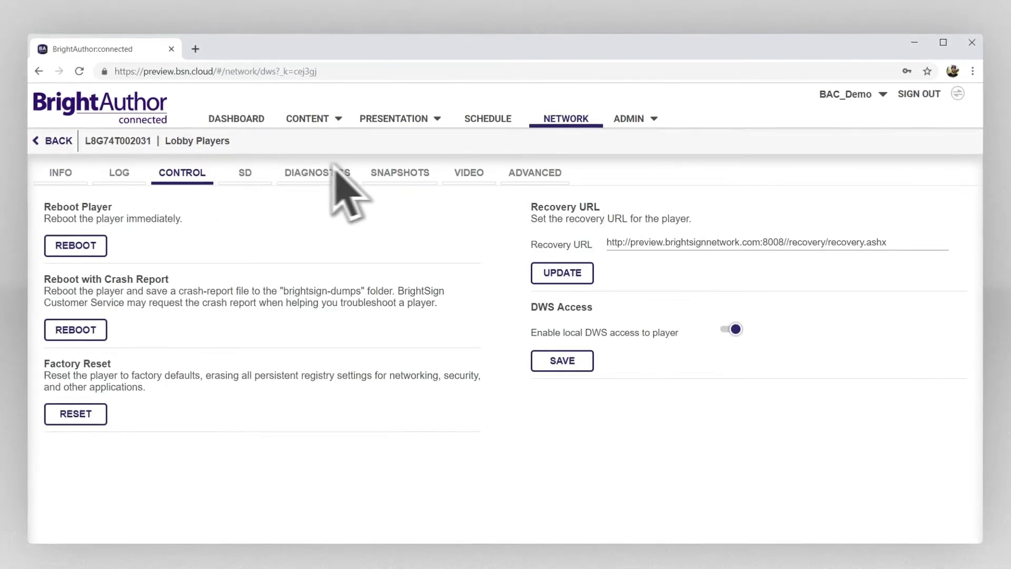
pyautogui.click(483, 168)
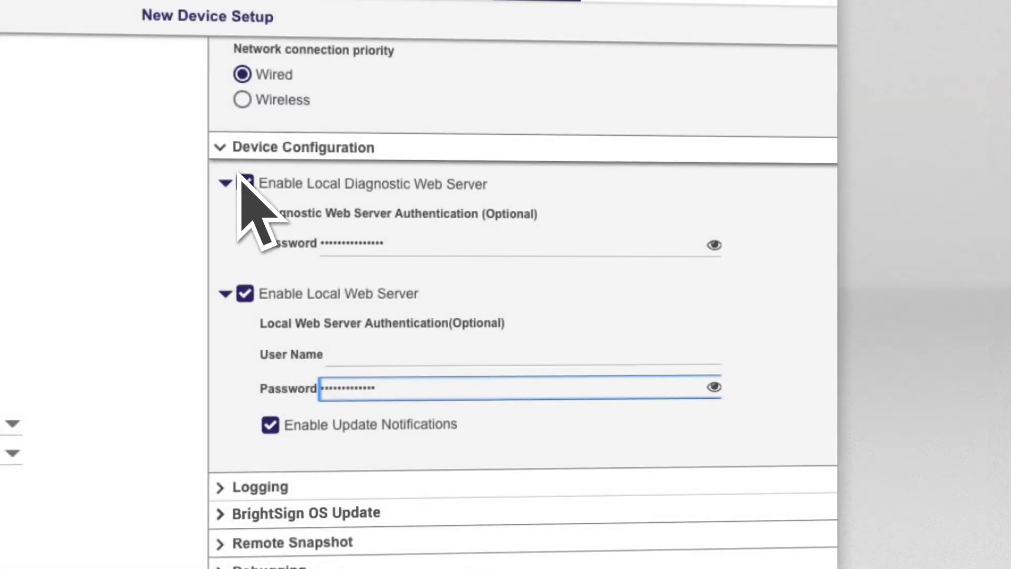
# Re-enable the local diagnostic web server, then enable the local web server with a user name and update notifications
pyautogui.click(238, 181)
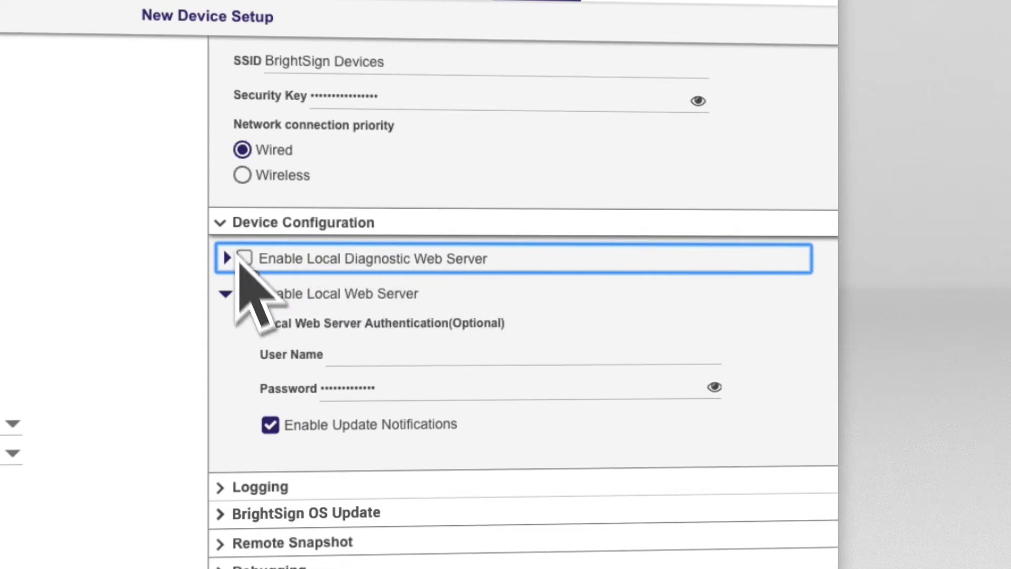
pyautogui.click(244, 258)
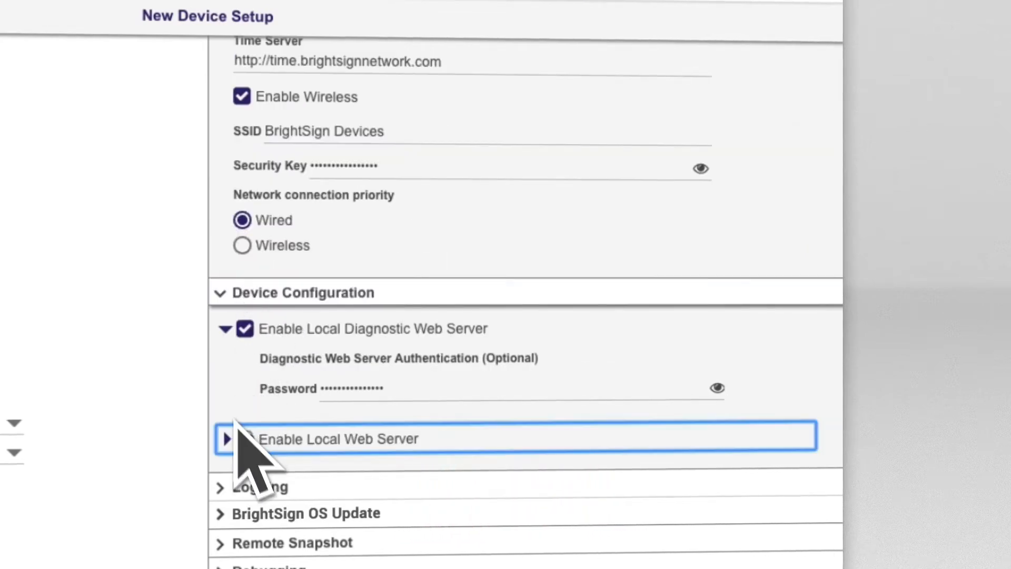
pyautogui.click(244, 432)
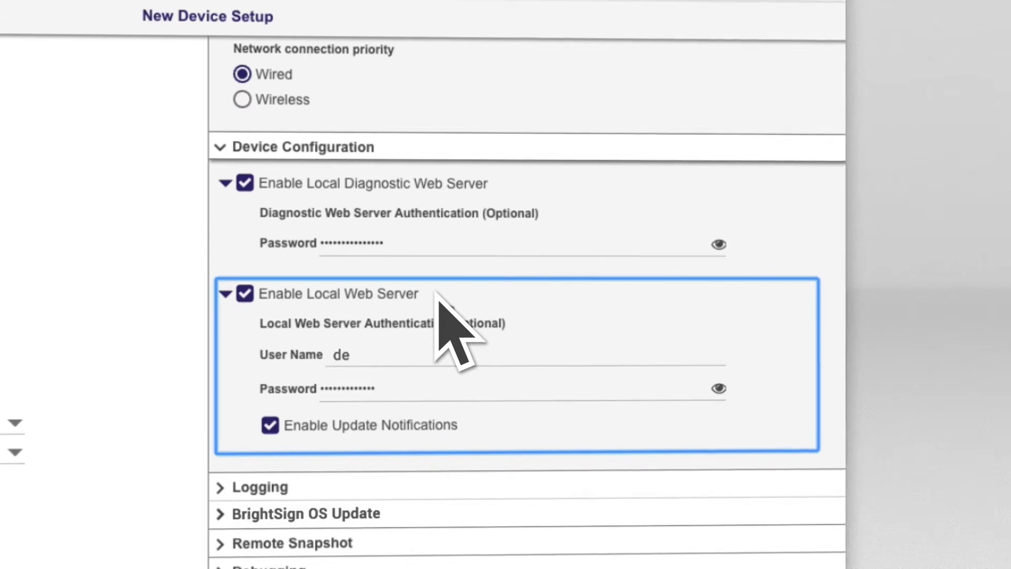
pyautogui.write('moplayer')
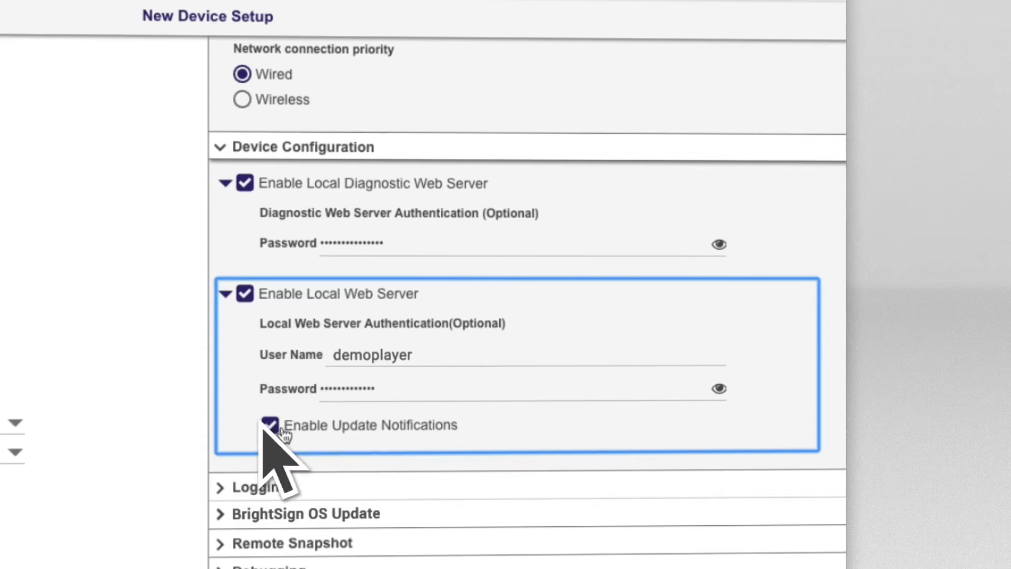
pyautogui.click(283, 429)
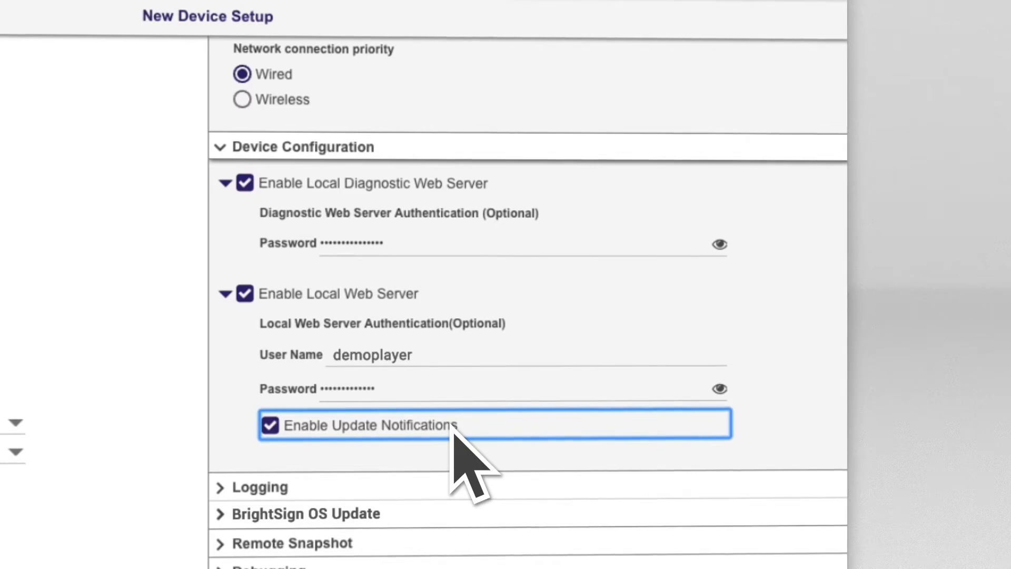
# Turn on playback logging and event logging
pyautogui.click(217, 482)
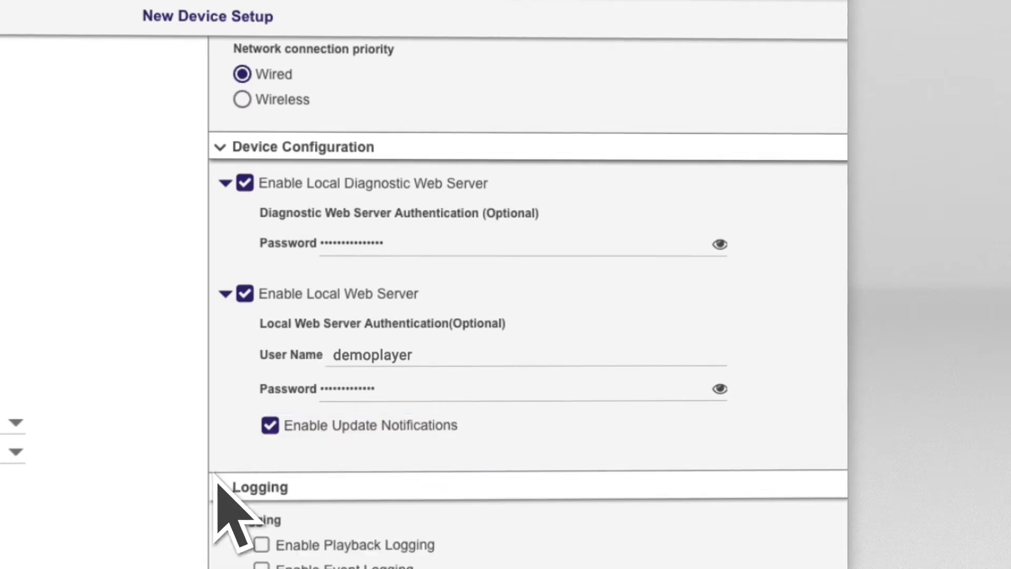
pyautogui.scroll(-6, 217, 481)
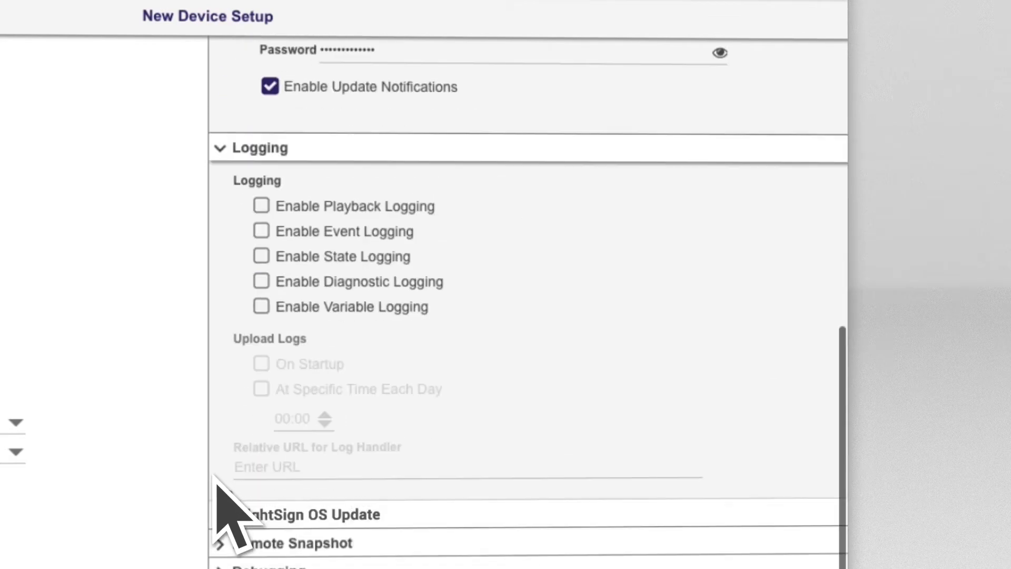
pyautogui.click(257, 202)
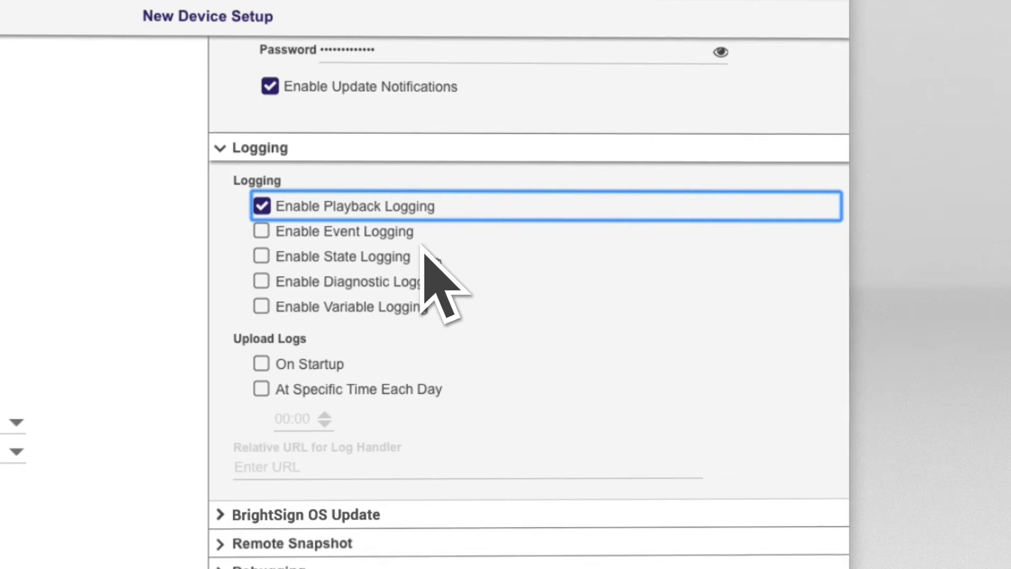
pyautogui.click(261, 228)
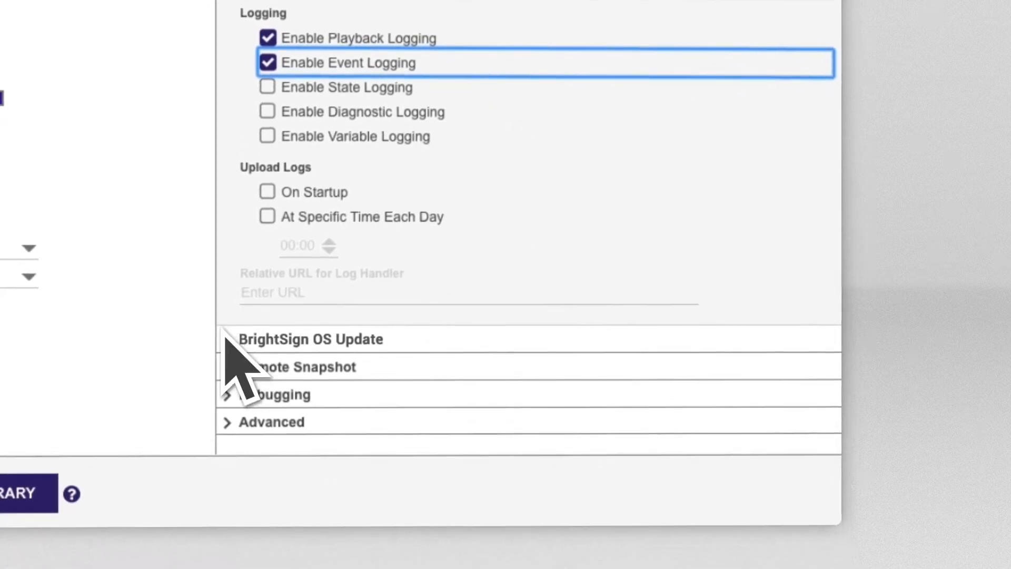
# Keep the BrightSign OS update type at Standard and expand Remote Snapshot
pyautogui.click(222, 338)
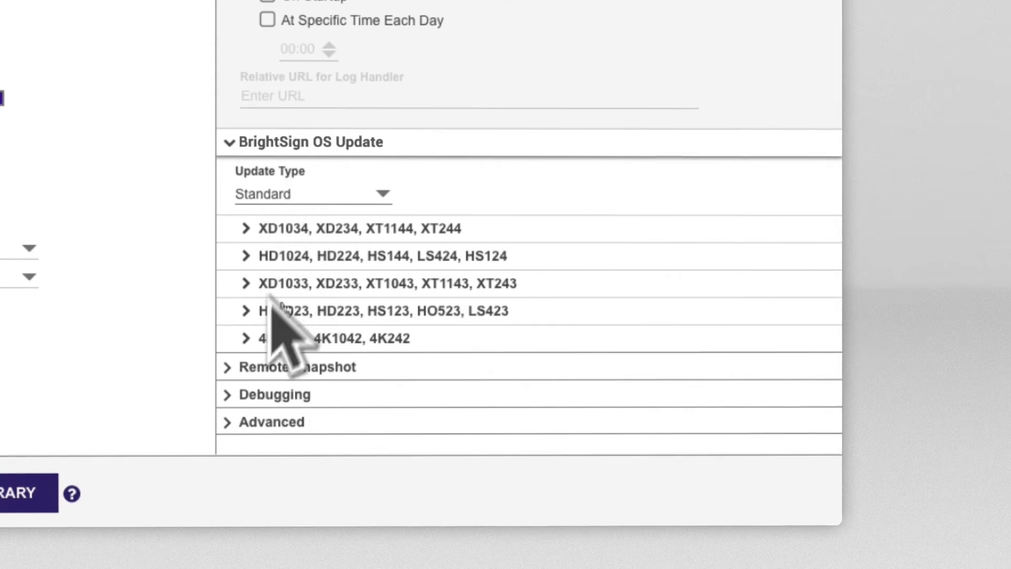
pyautogui.click(372, 184)
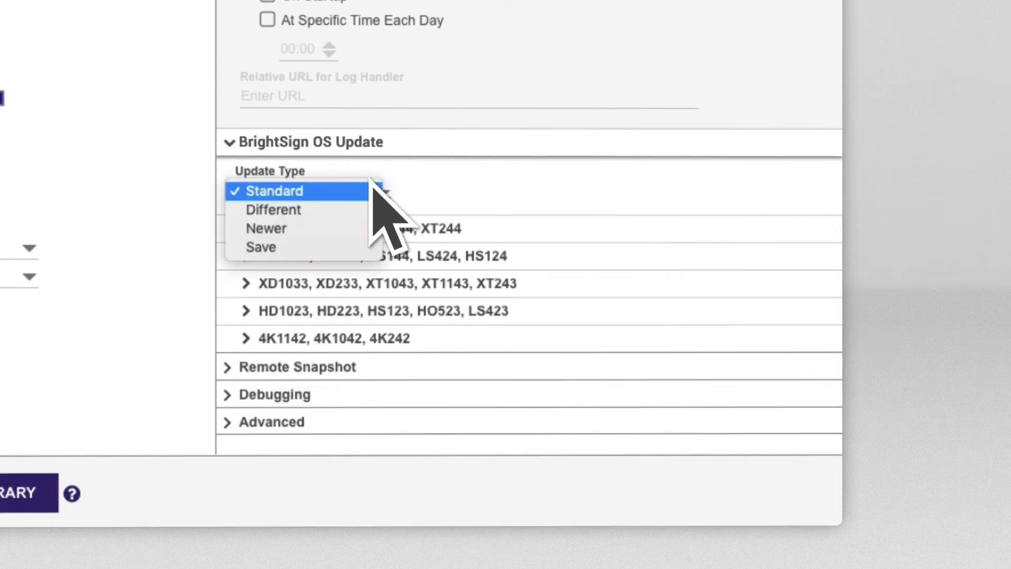
pyautogui.click(371, 181)
pyautogui.click(226, 366)
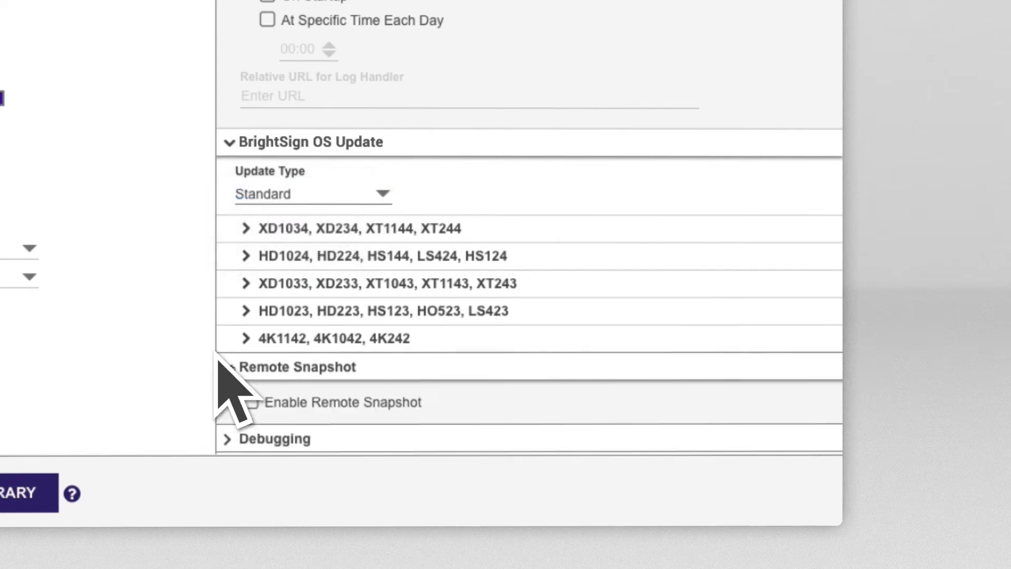
# Turn on Remote Snapshot with JPEG quality level 50 and Portrait - Bottom Left orientation
pyautogui.scroll(-2, 235, 345)
pyautogui.click(244, 352)
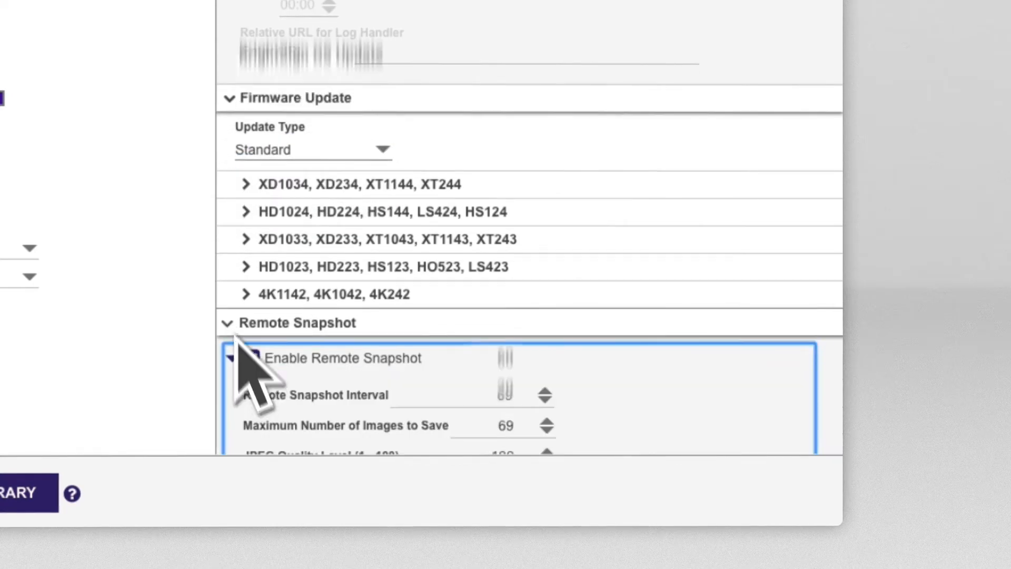
pyautogui.scroll(-4, 242, 347)
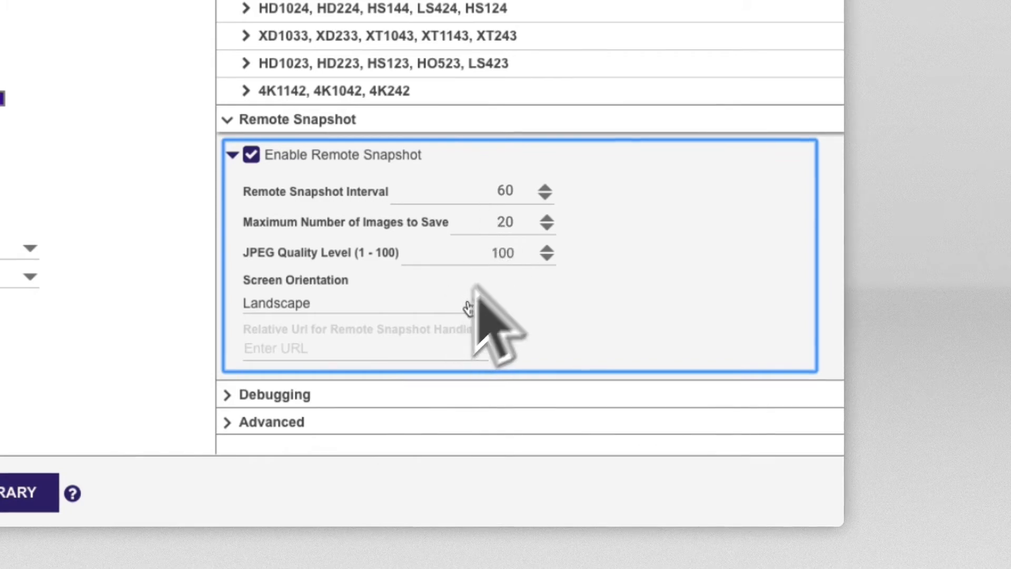
pyautogui.click(429, 243)
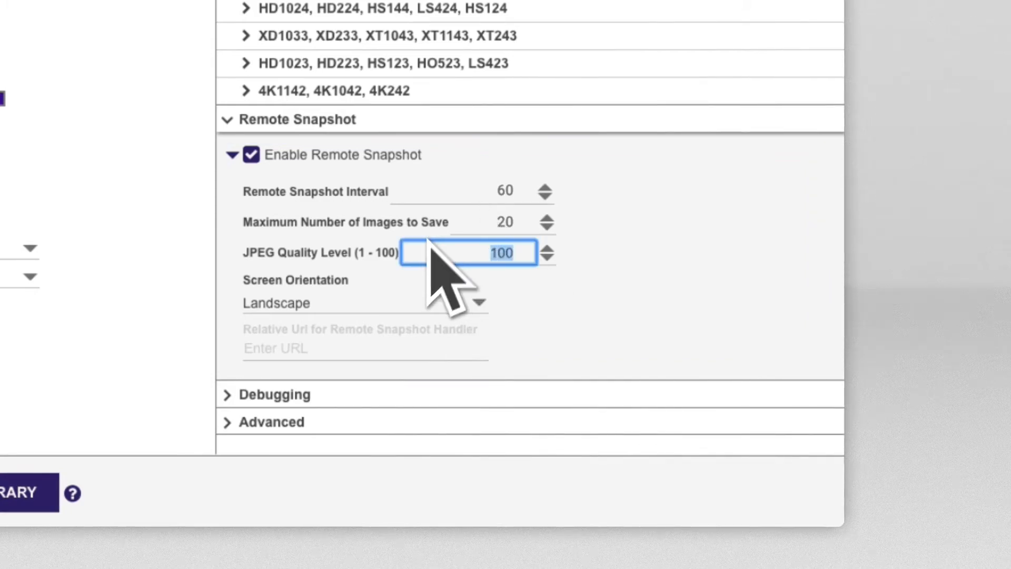
pyautogui.write('50')
pyautogui.click(485, 235)
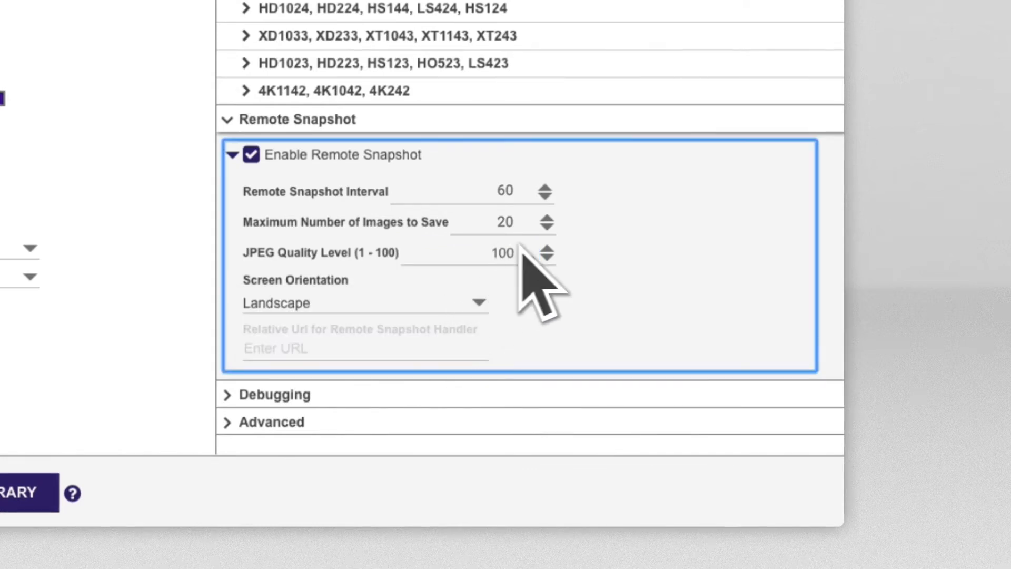
pyautogui.click(428, 239)
pyautogui.write('50')
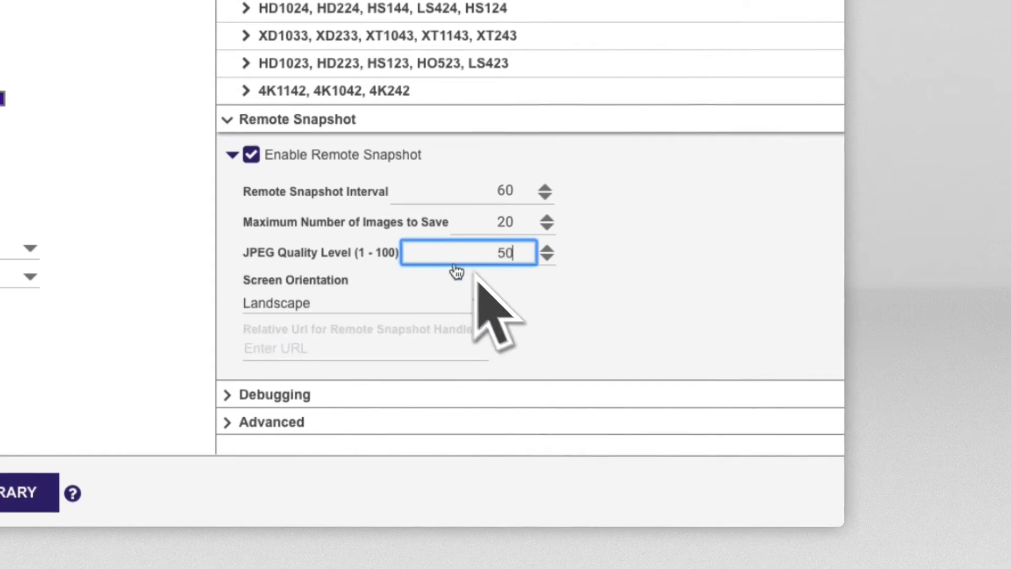
pyautogui.click(467, 312)
pyautogui.click(453, 319)
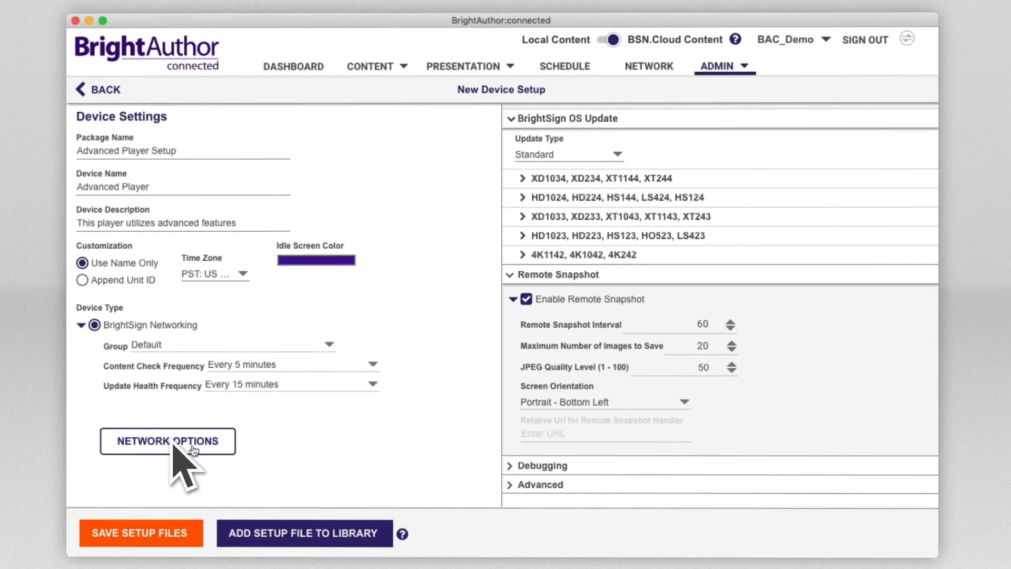
# In Network Options, check Specify Hostname, Use proxy, Limit Content Downloads and Limit Health Updates
pyautogui.click(179, 445)
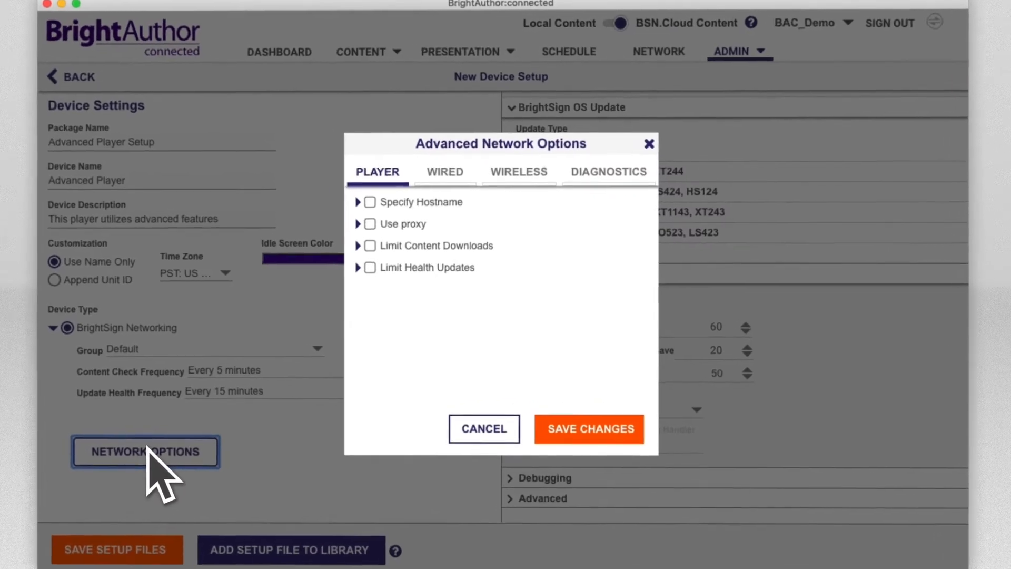
pyautogui.click(348, 190)
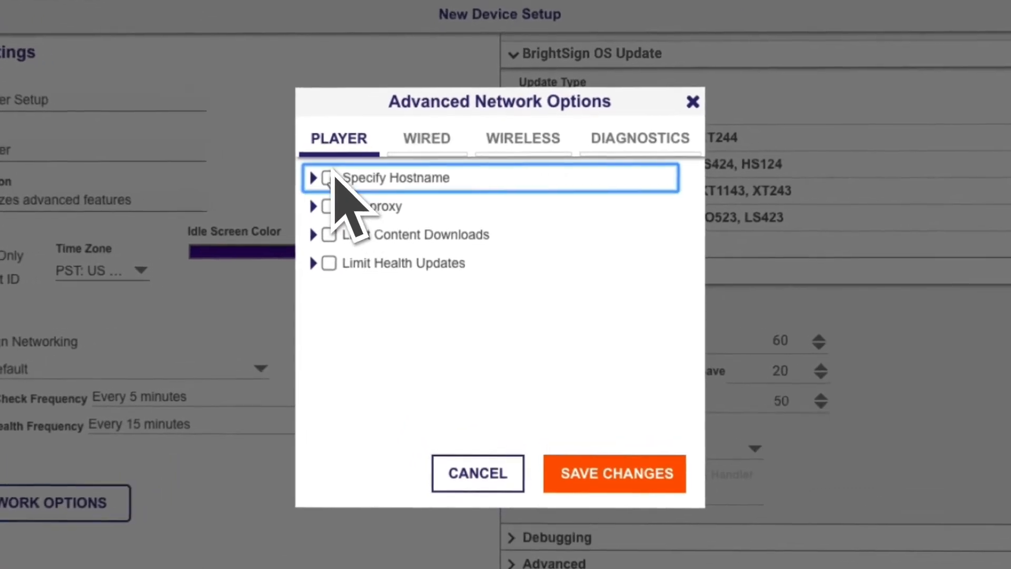
pyautogui.click(327, 241)
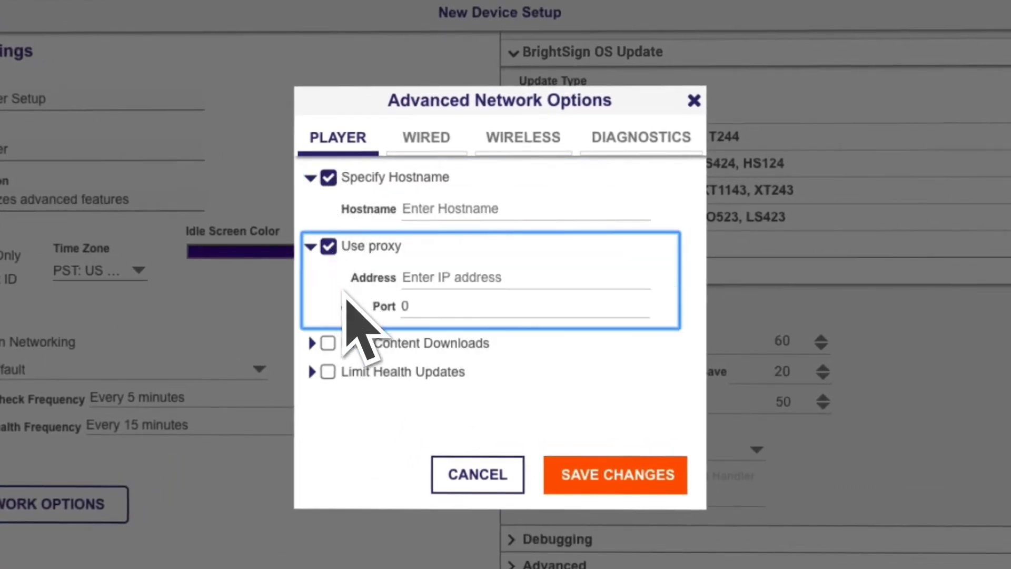
pyautogui.click(328, 343)
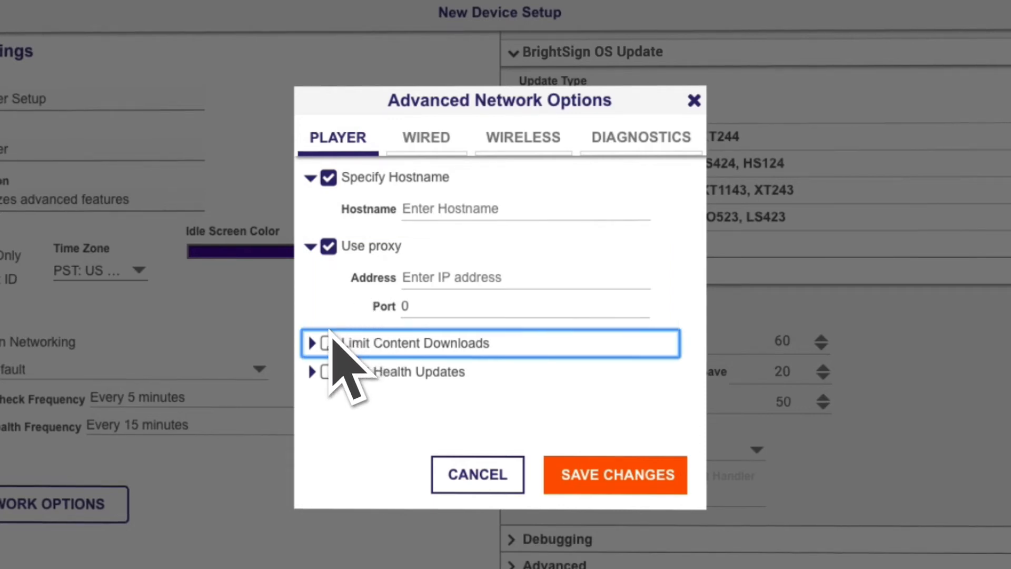
pyautogui.click(329, 406)
pyautogui.scroll(-1, 399, 390)
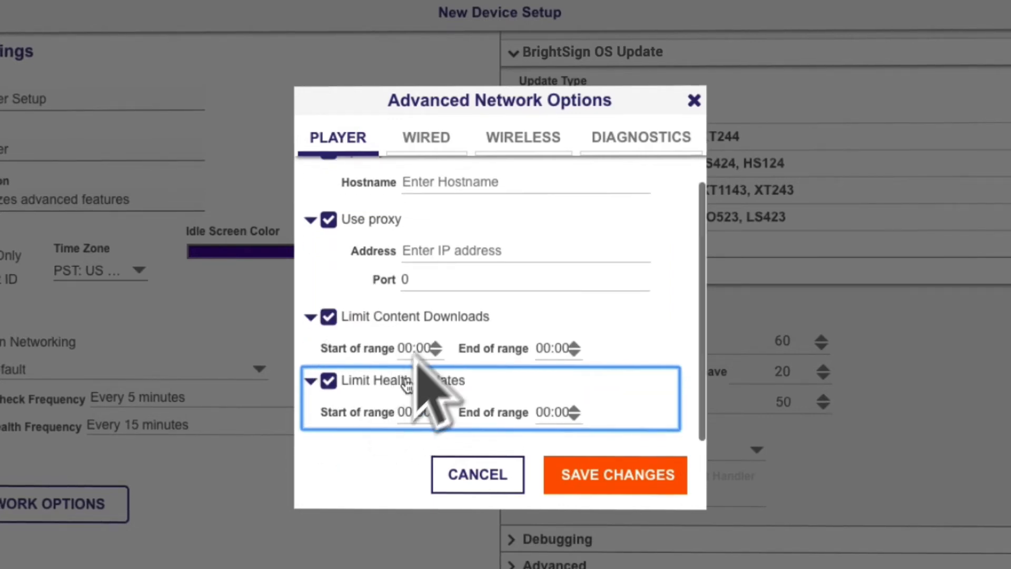
# Set both the content download and health update windows to 08:00–17:00
pyautogui.click(410, 346)
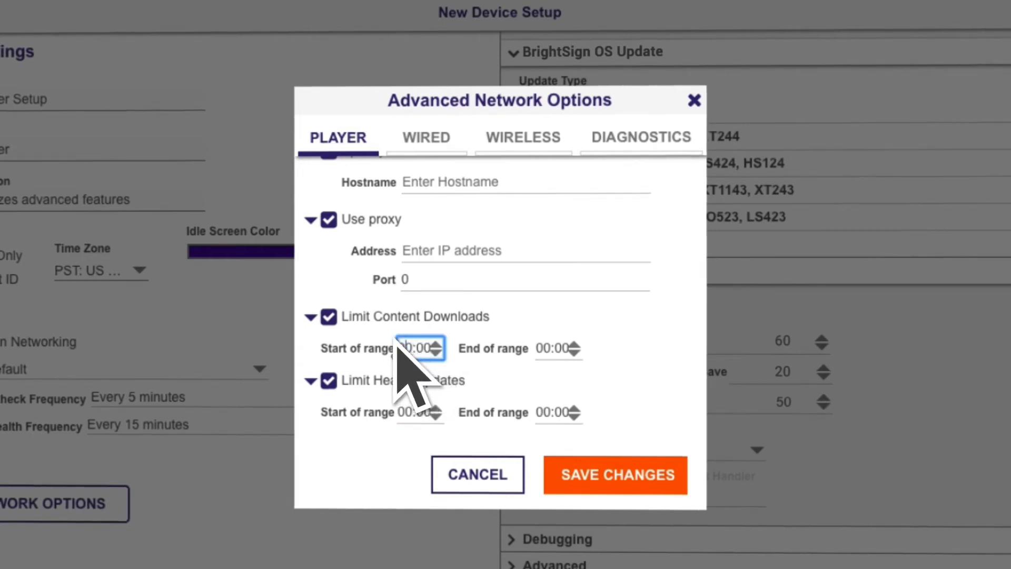
pyautogui.write('8')
pyautogui.click(548, 347)
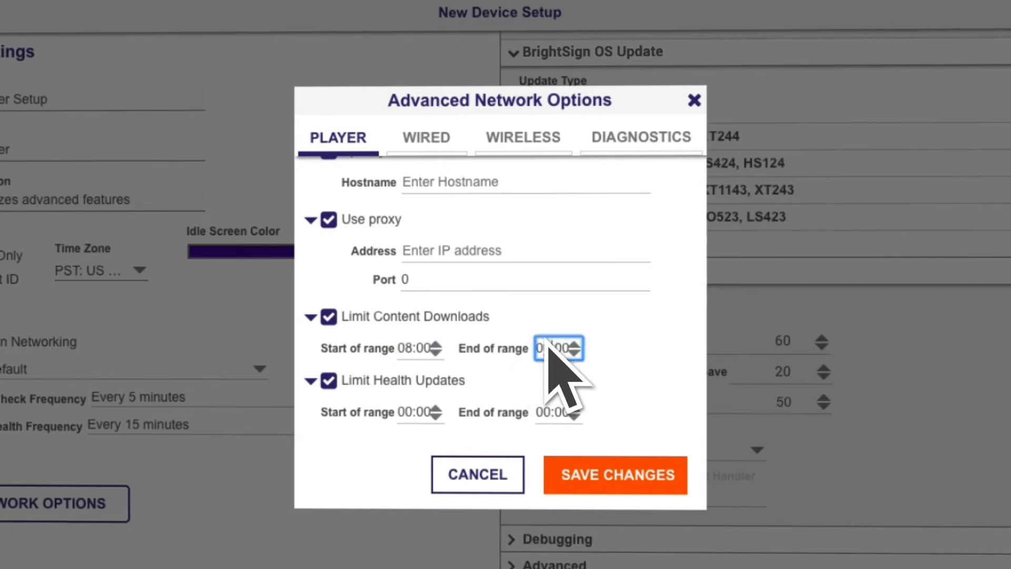
pyautogui.write('17')
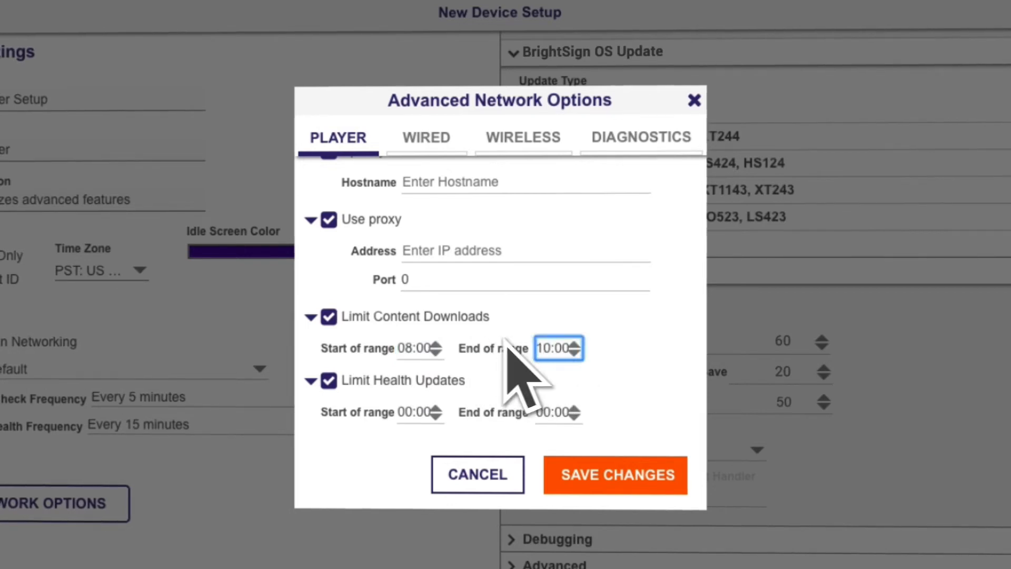
pyautogui.click(406, 411)
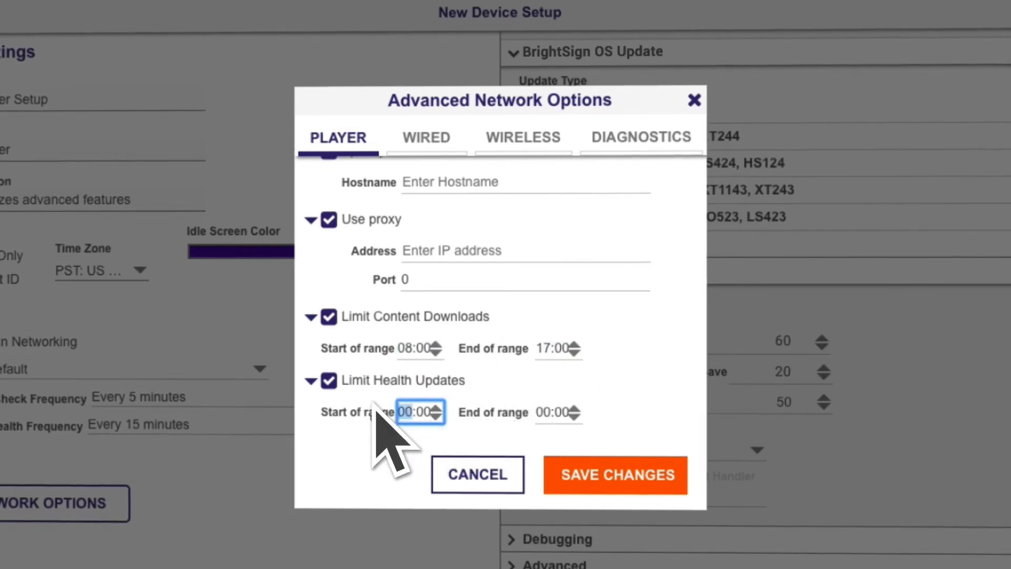
pyautogui.write('8')
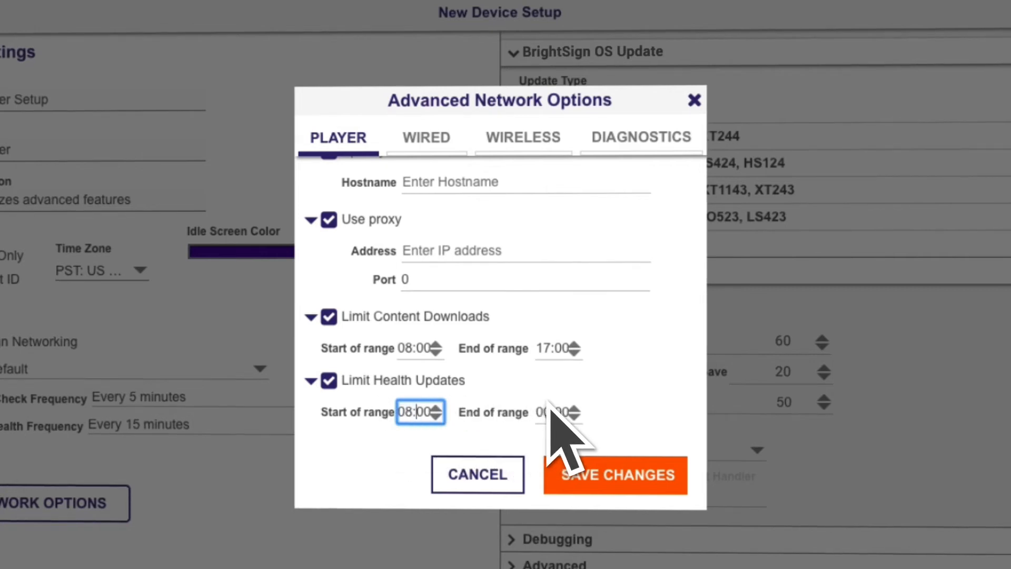
pyautogui.click(548, 411)
pyautogui.write('17')
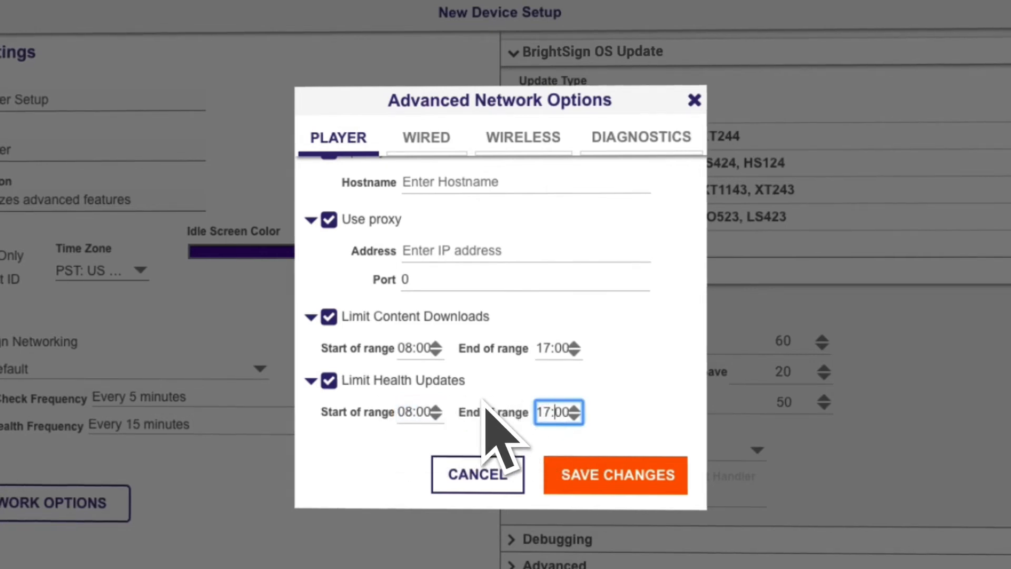
# On the Wired tab, set the wired connection to 'Use the following IP address'
pyautogui.click(428, 138)
pyautogui.scroll(-1, 473, 263)
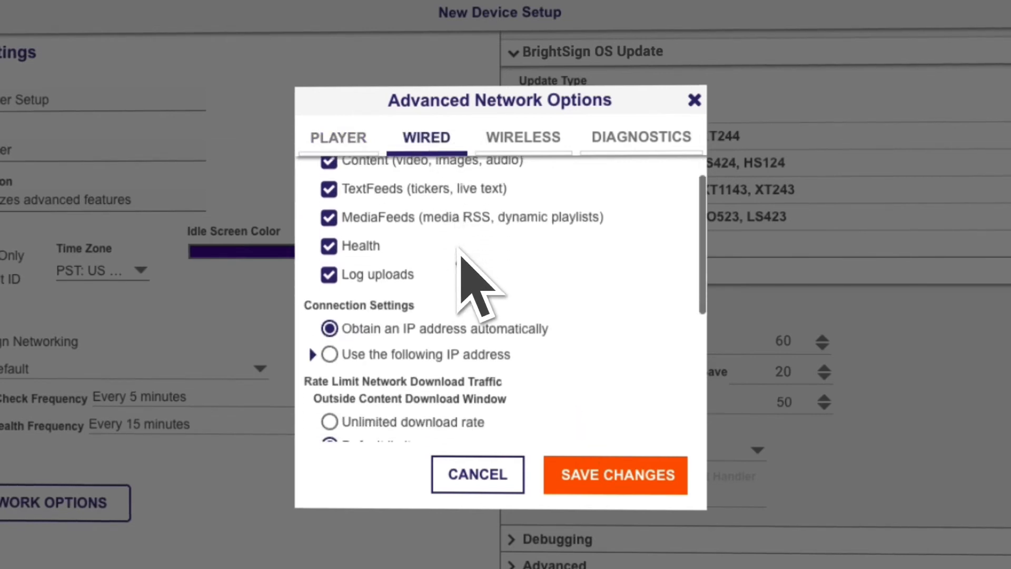
pyautogui.scroll(1, 467, 245)
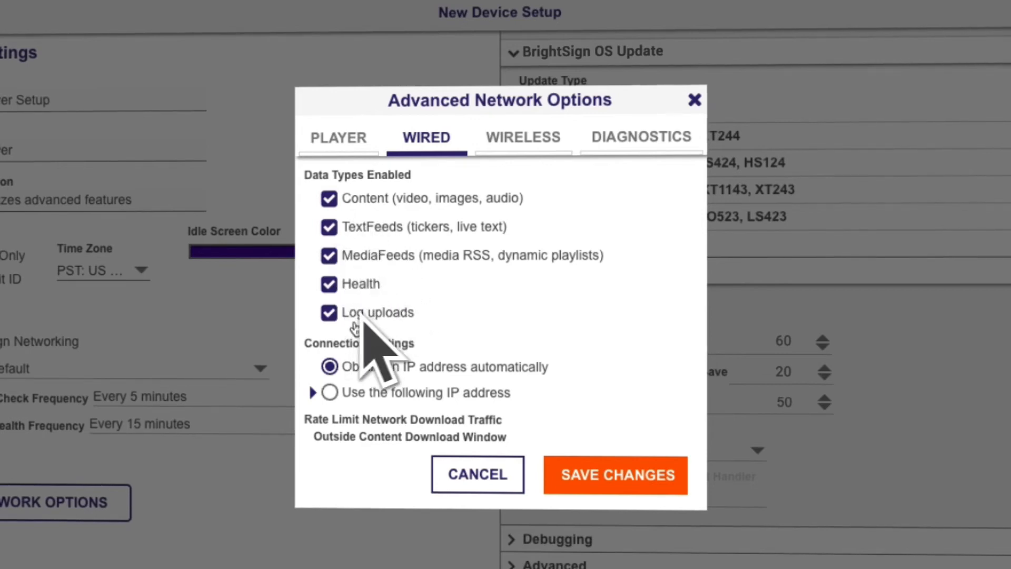
pyautogui.scroll(-2, 429, 337)
pyautogui.scroll(-3, 434, 339)
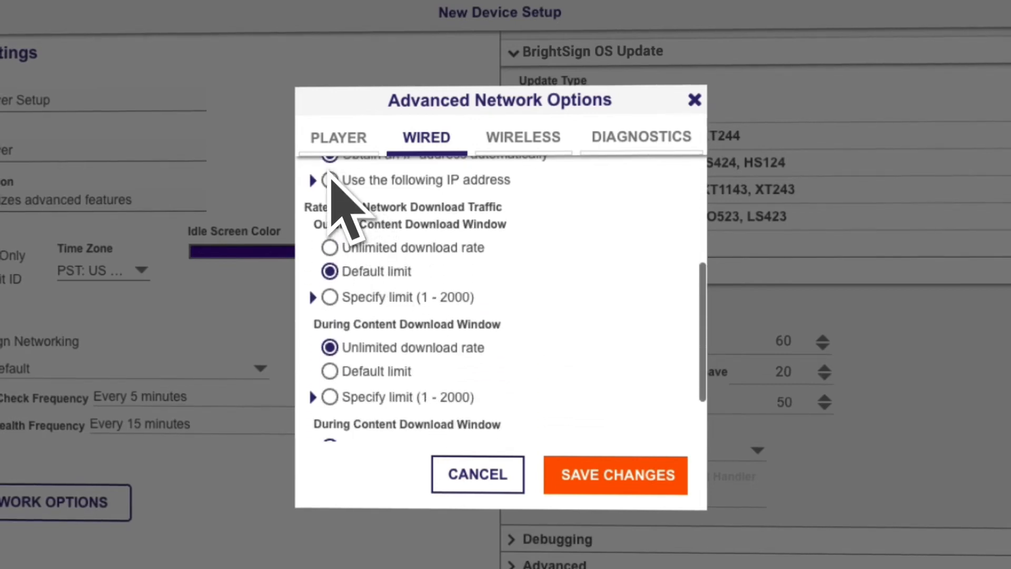
pyautogui.click(330, 180)
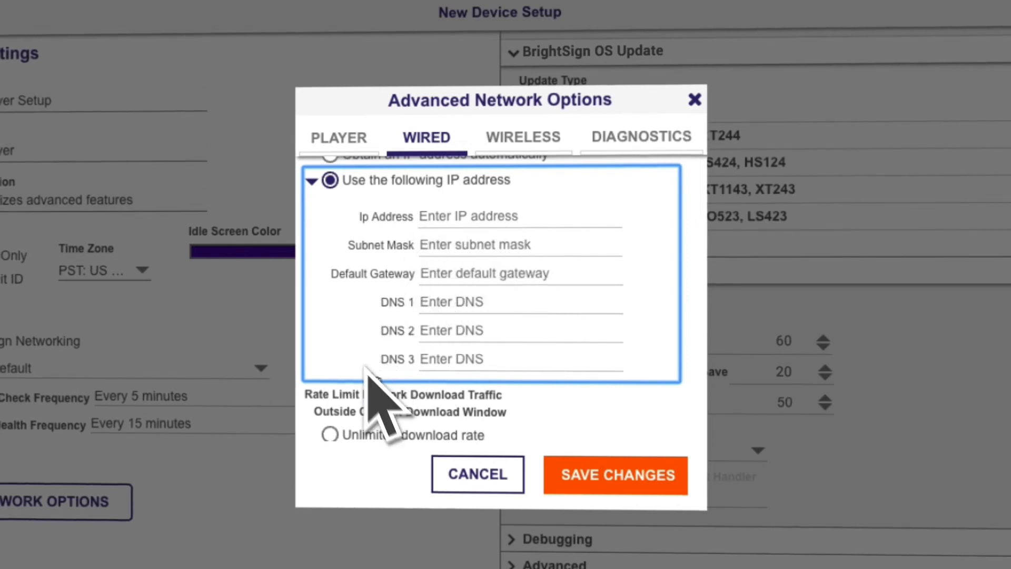
pyautogui.scroll(-5, 374, 379)
pyautogui.scroll(-1, 368, 389)
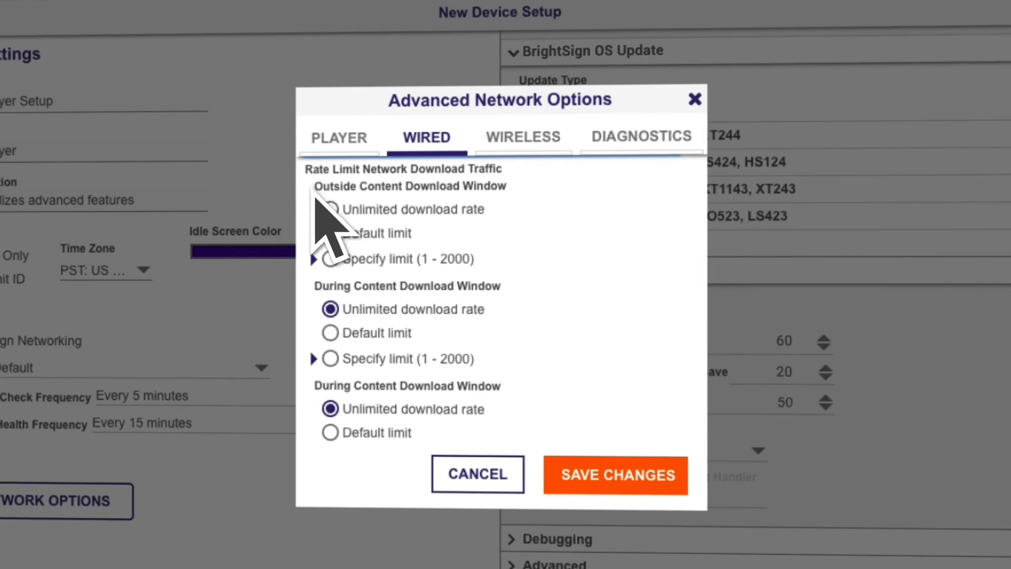
# Set wired downloads to unlimited outside the content download window and default limit during it
pyautogui.click(330, 232)
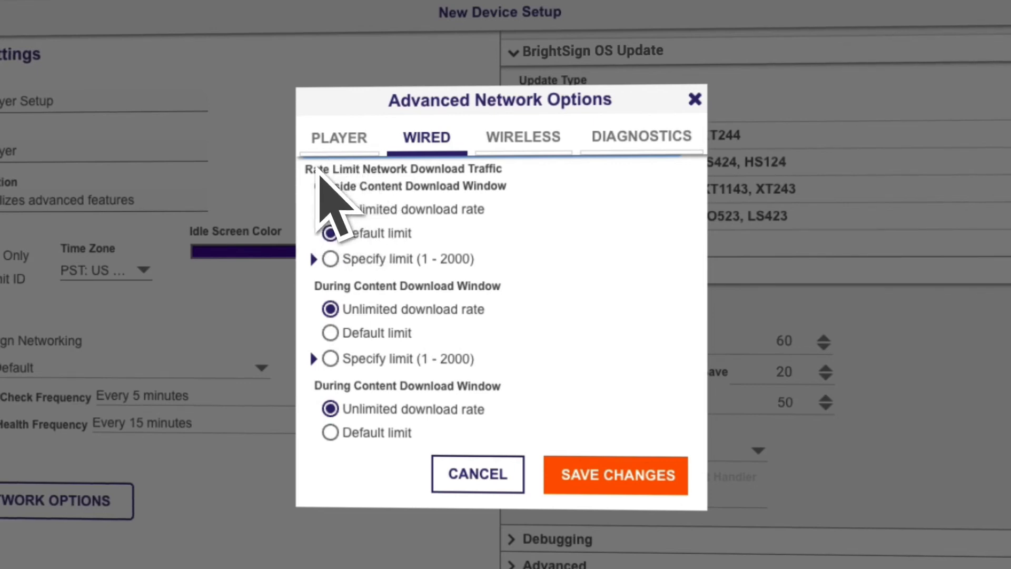
pyautogui.click(330, 309)
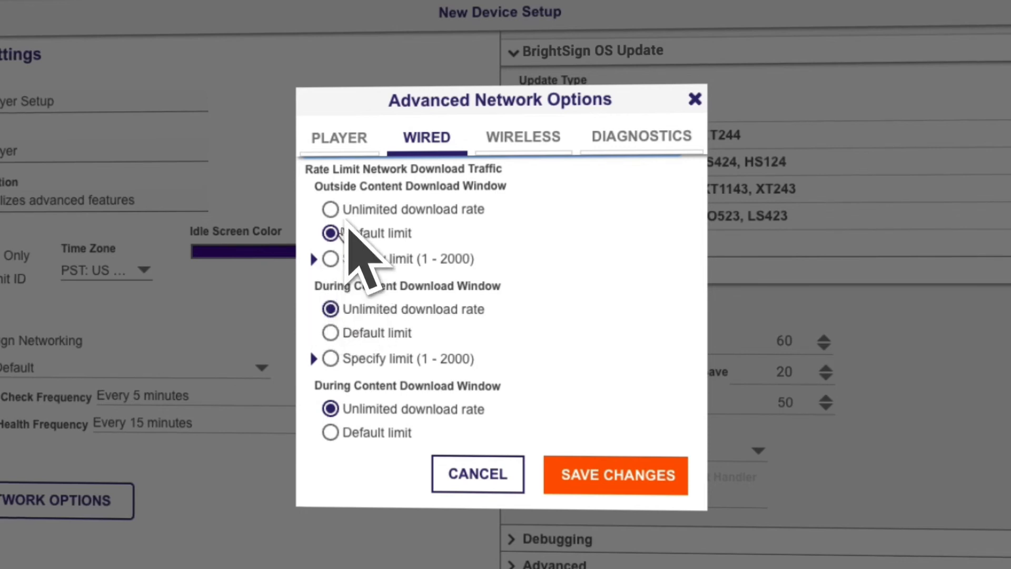
pyautogui.click(335, 205)
pyautogui.click(330, 233)
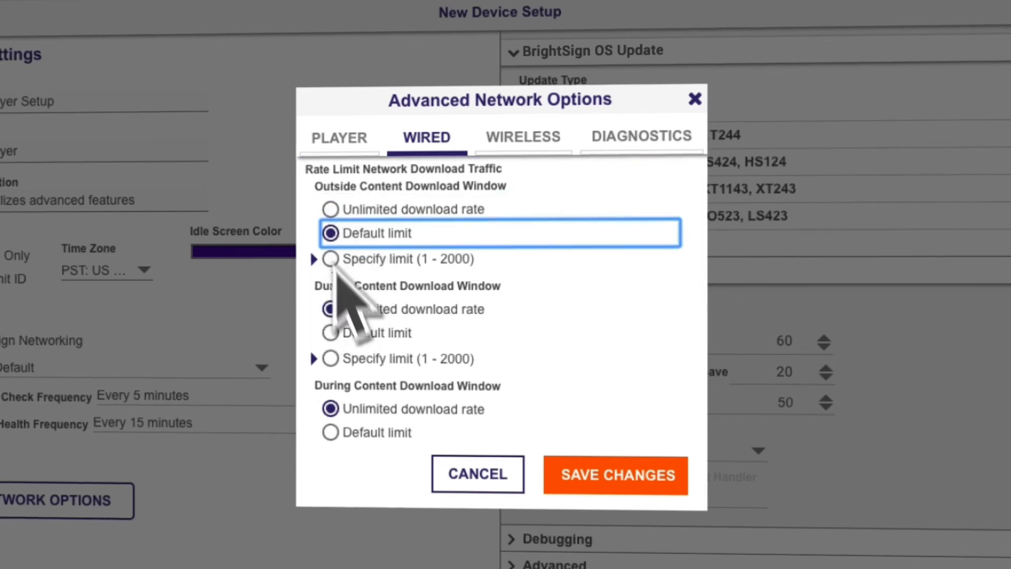
pyautogui.click(390, 258)
pyautogui.click(440, 290)
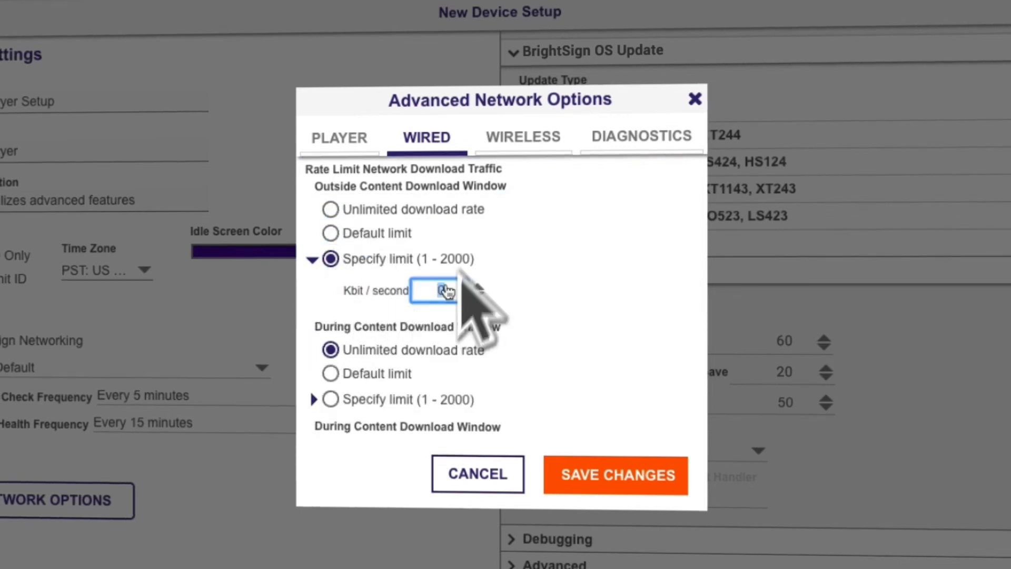
pyautogui.write('1000')
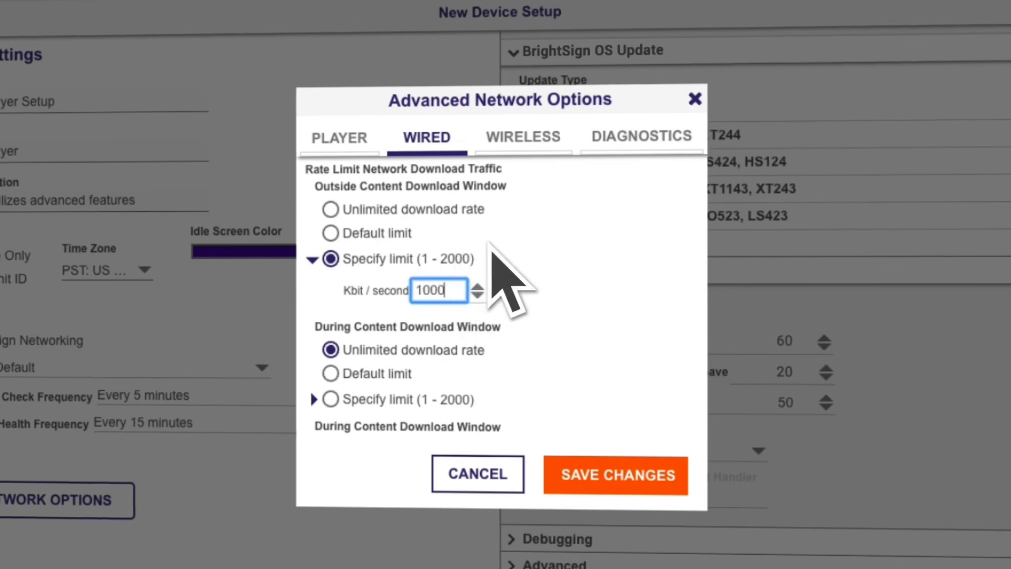
pyautogui.click(511, 286)
pyautogui.click(331, 231)
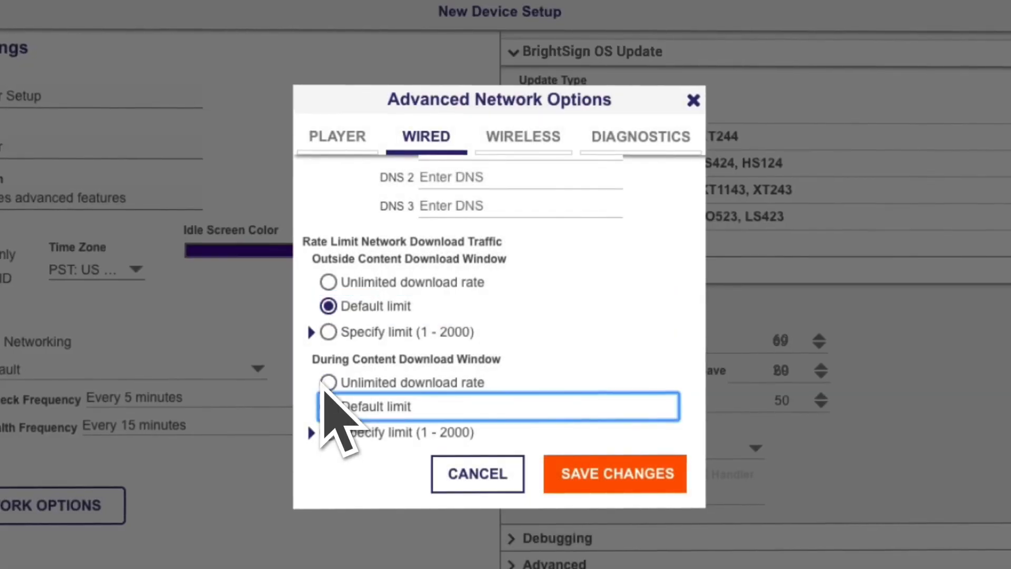
pyautogui.click(329, 406)
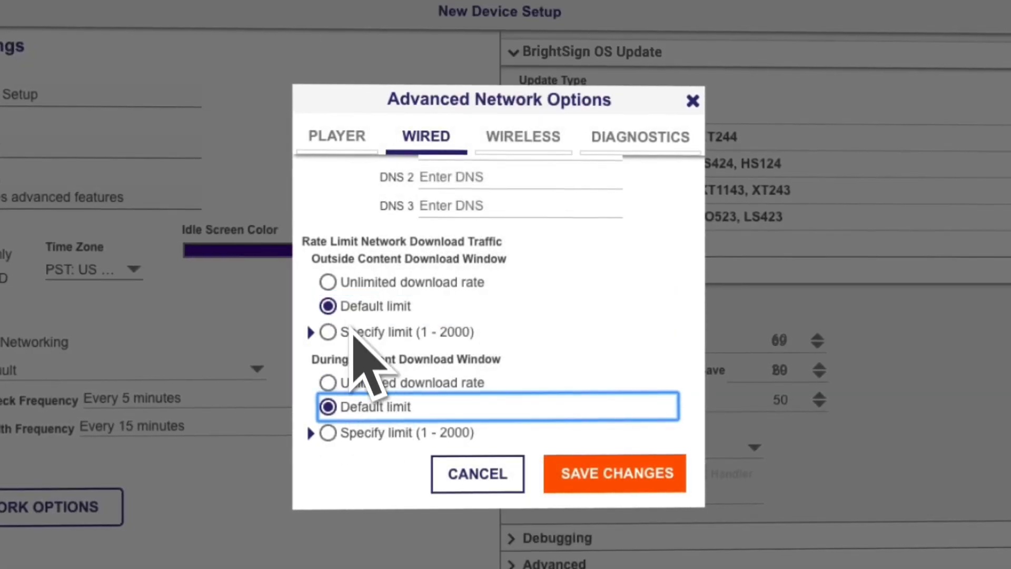
pyautogui.click(327, 280)
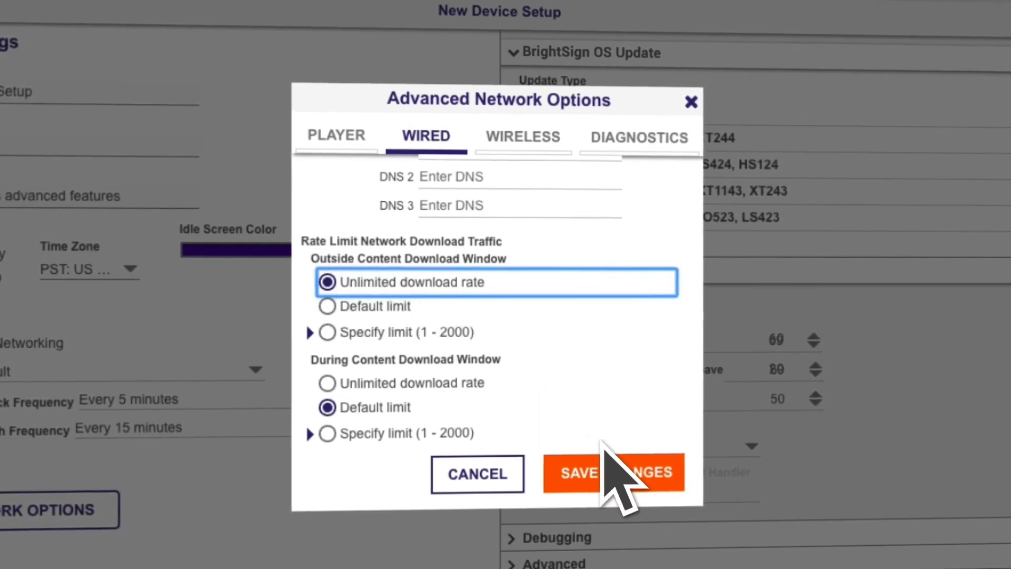
# On the Wireless tab, set the wireless connection to 'Use the following IP address'
pyautogui.click(506, 126)
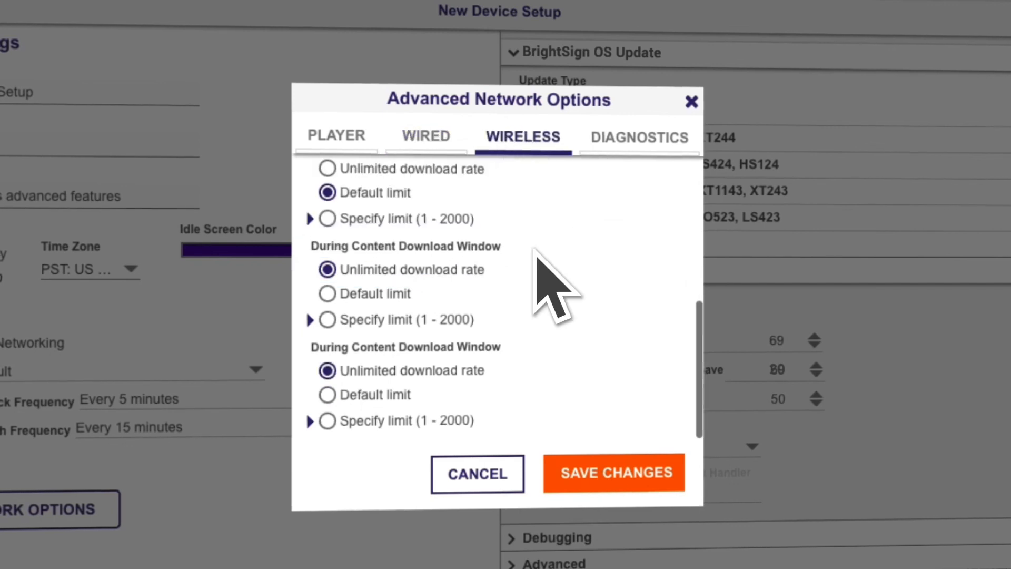
pyautogui.scroll(5, 536, 252)
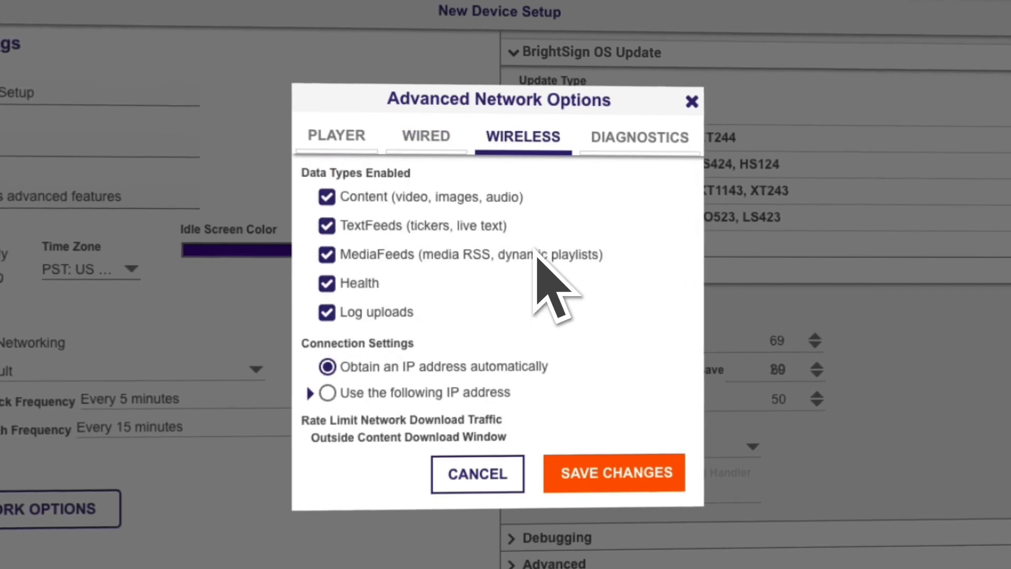
pyautogui.scroll(-5, 537, 253)
pyautogui.click(327, 251)
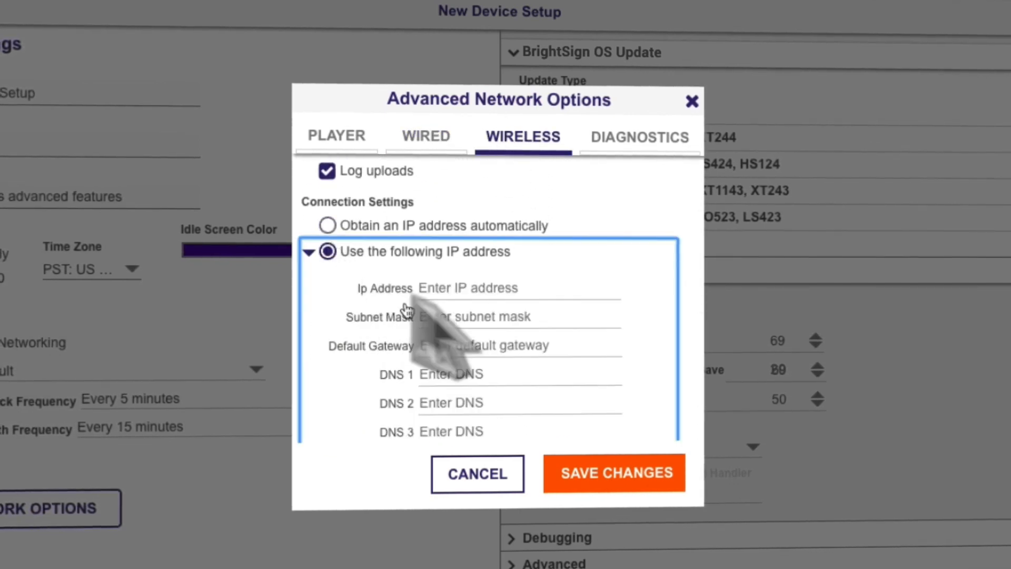
pyautogui.scroll(-6, 503, 364)
pyautogui.scroll(2, 508, 371)
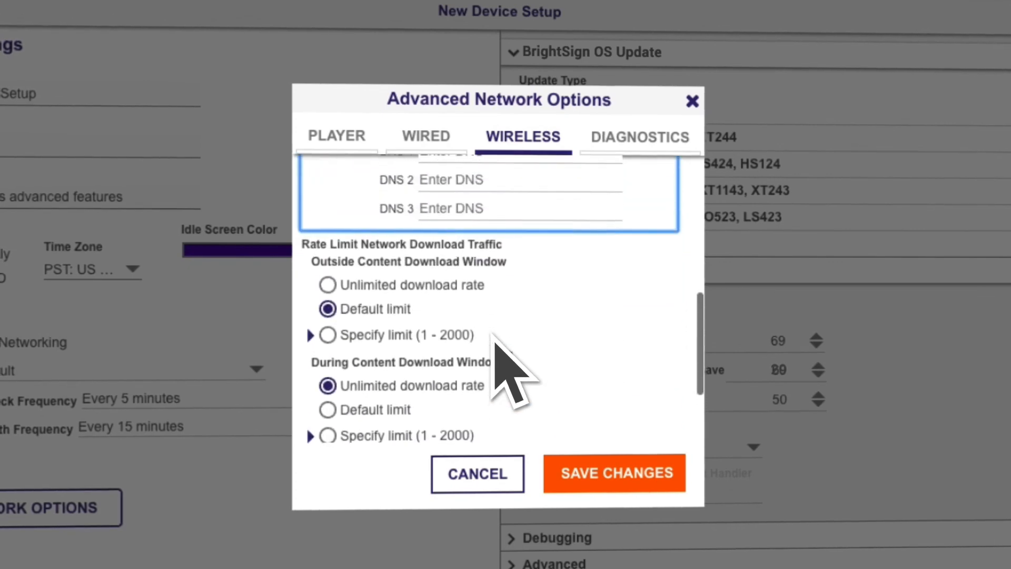
# Enable network diagnostics with Ethernet, wireless and internet tests, and save the network options
pyautogui.click(626, 138)
pyautogui.click(326, 176)
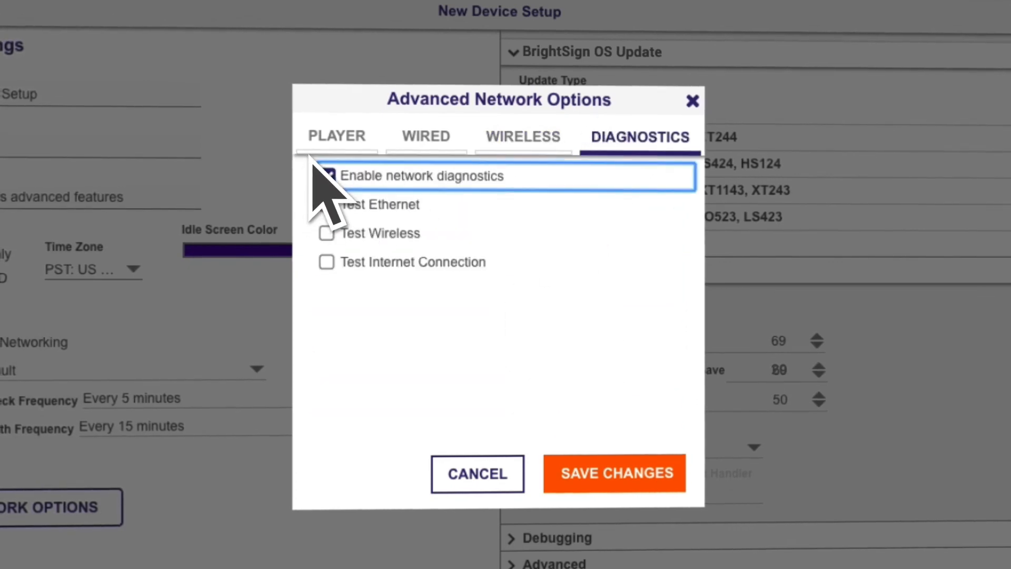
pyautogui.click(327, 204)
pyautogui.click(326, 234)
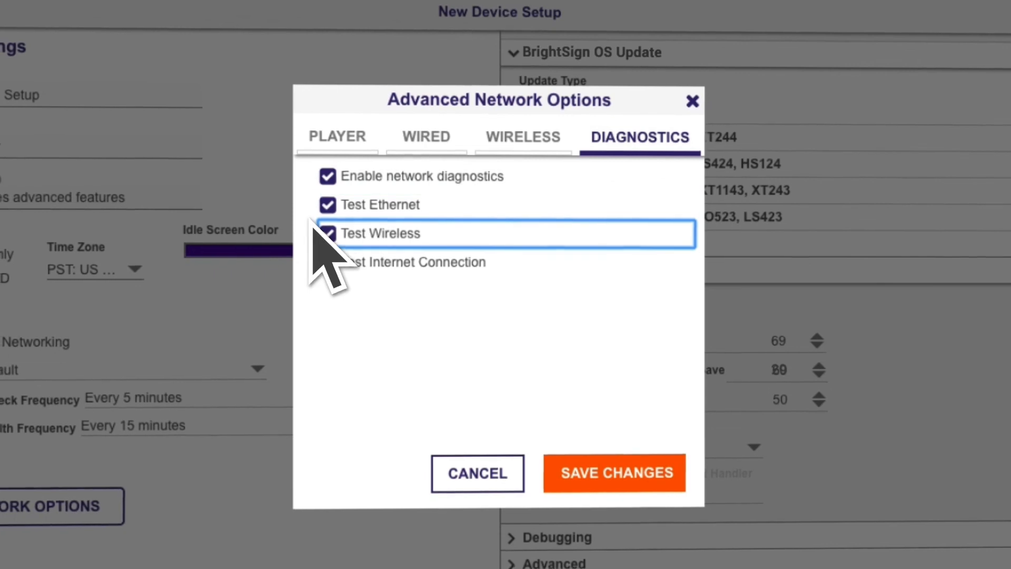
pyautogui.click(324, 262)
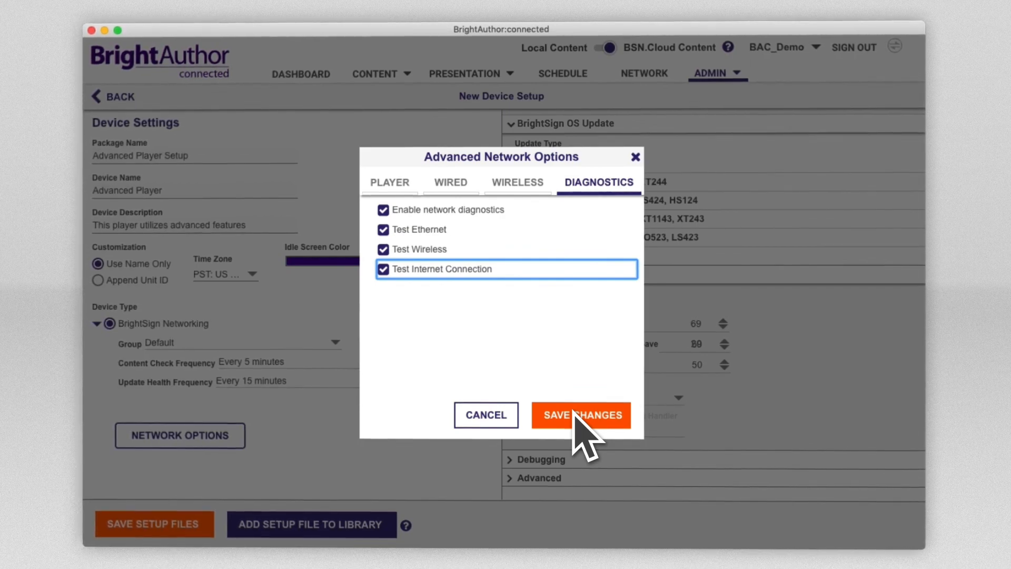
pyautogui.click(575, 413)
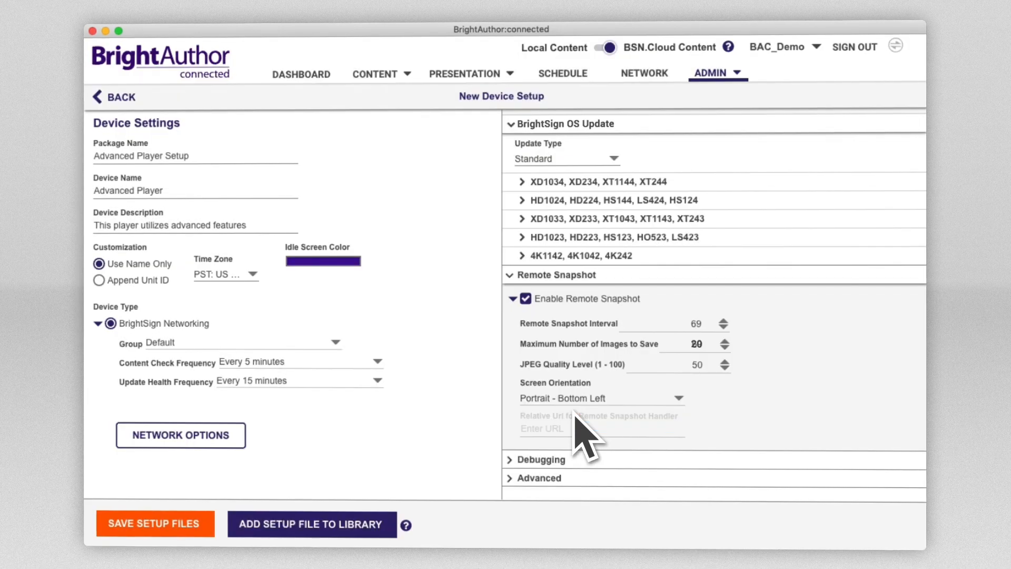